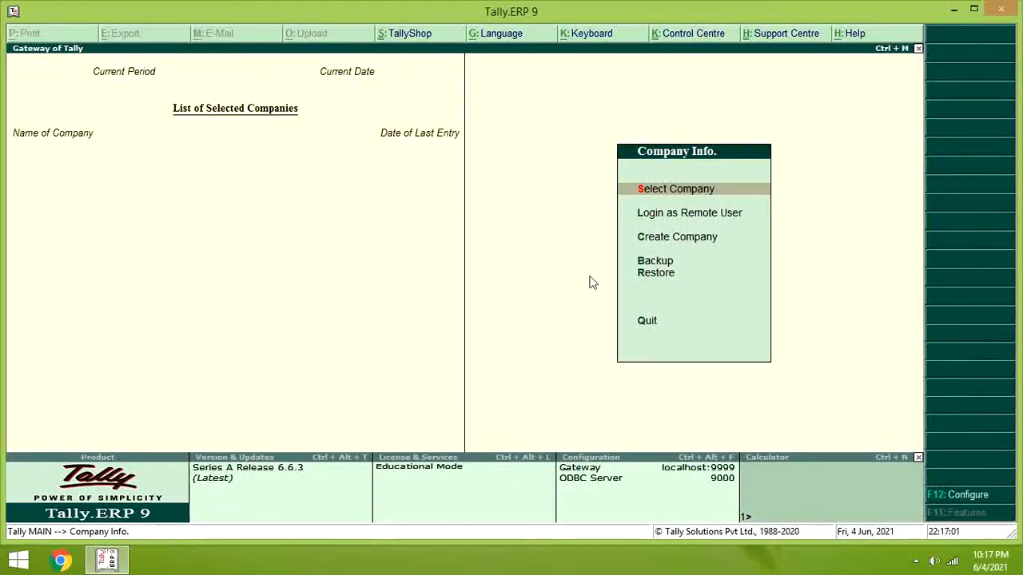
# Step: Start creating a new company named Gupta and Sons, keeping the same mailing name
pyautogui.press('Down')
pyautogui.press('Down')
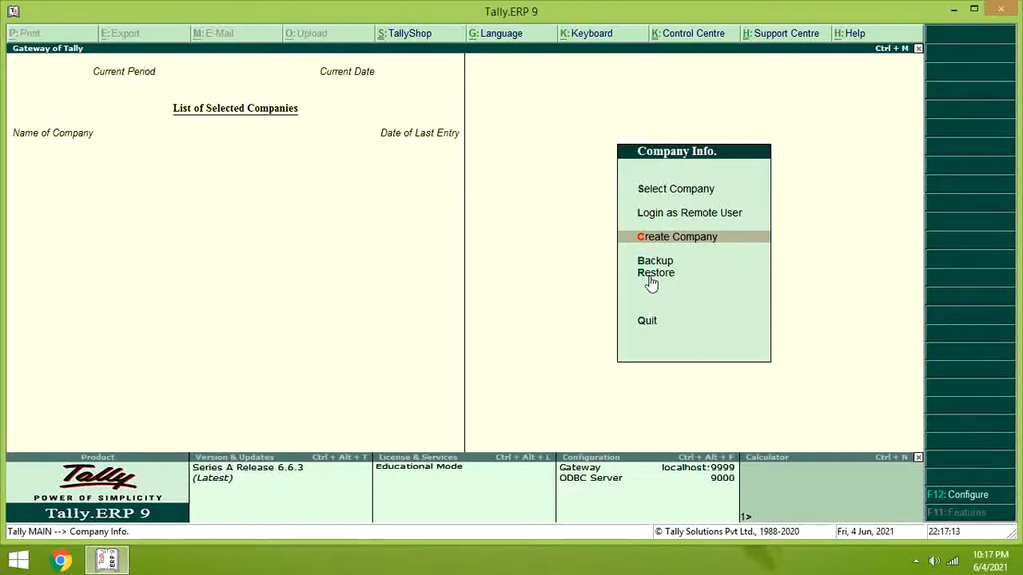
pyautogui.press('Return')
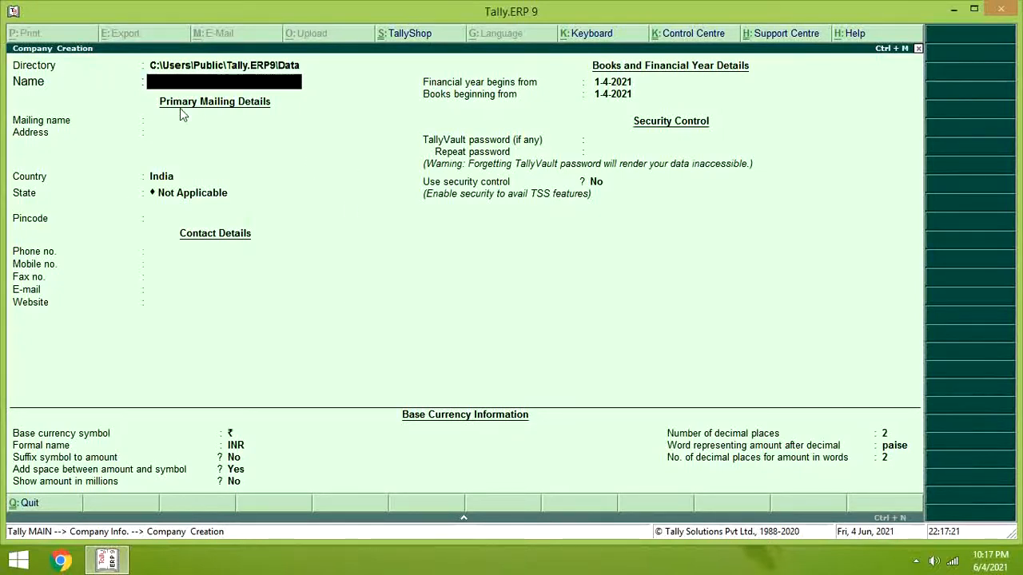
pyautogui.write('Gupta and S')
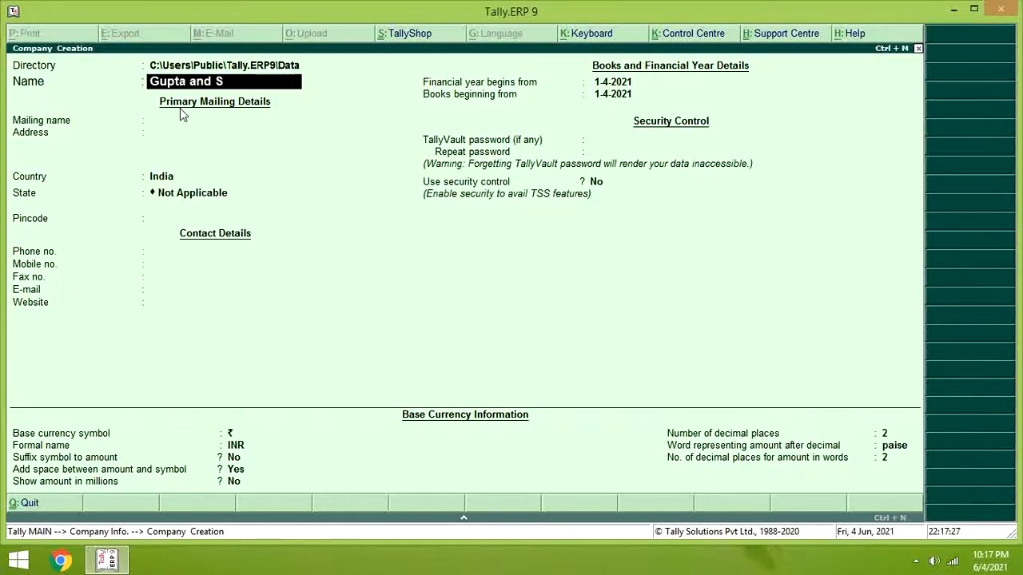
pyautogui.write('ons')
pyautogui.press('Return')
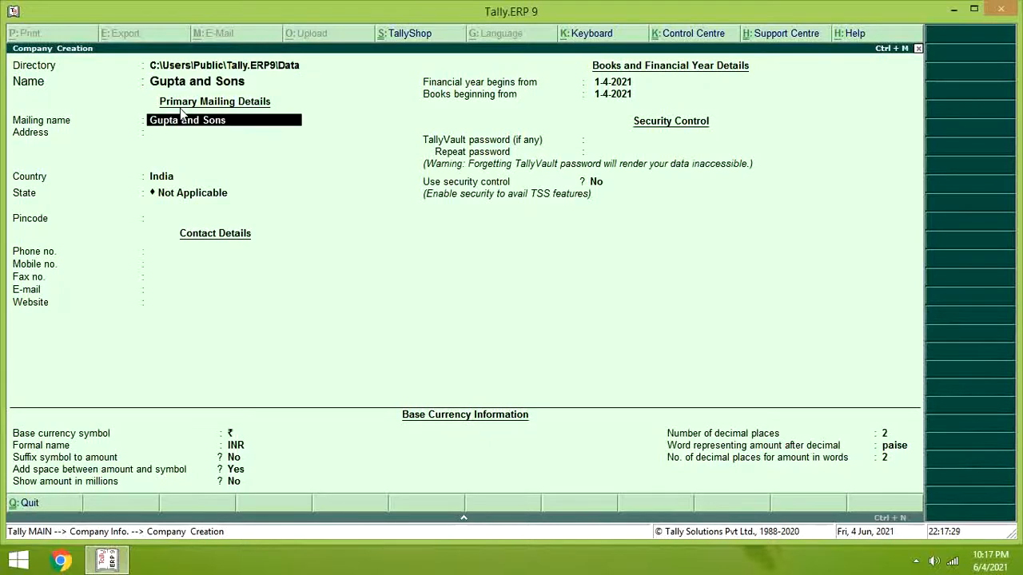
pyautogui.press('Return')
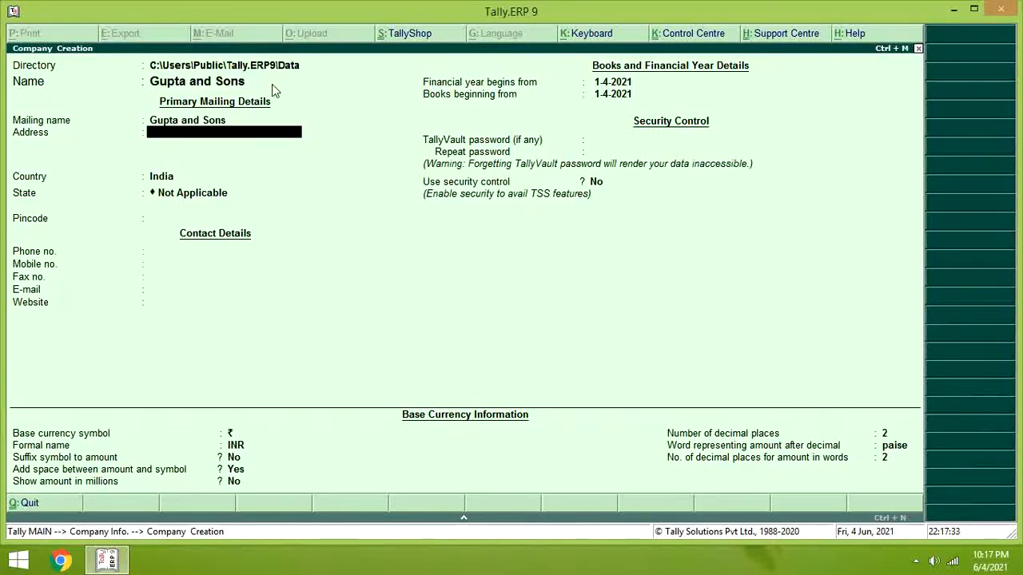
# Step: Fill in the company's address, set the state to Haryana, and enter the postal pincode
pyautogui.write('Kurukshetra')
pyautogui.press('Return')
pyautogui.press('Return')
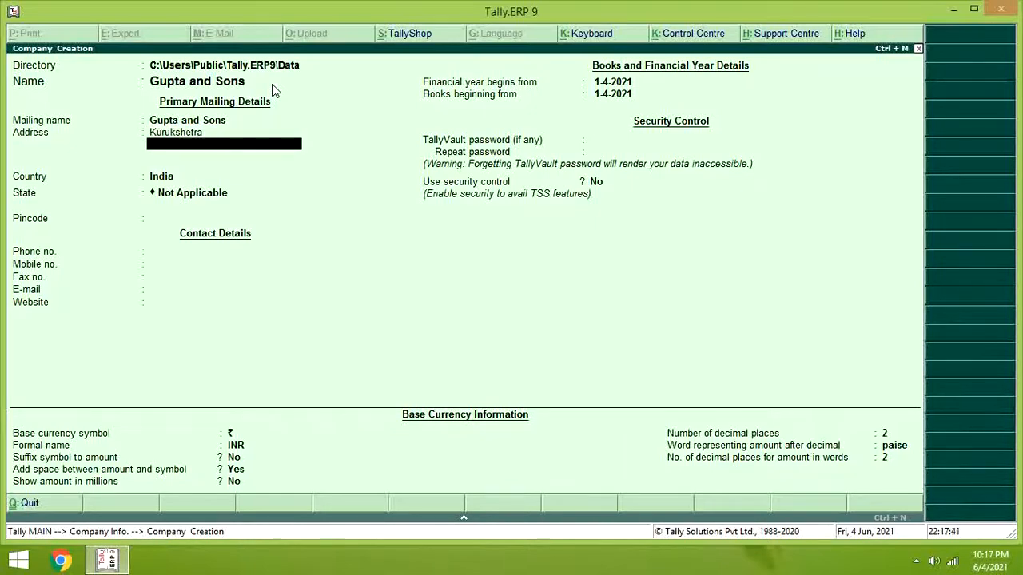
pyautogui.press('Return')
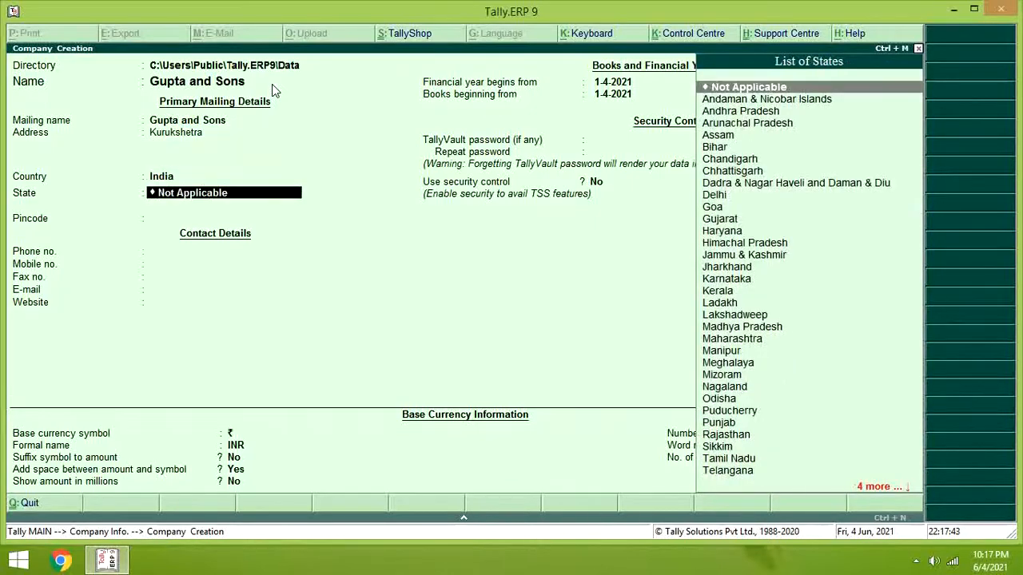
pyautogui.write('H')
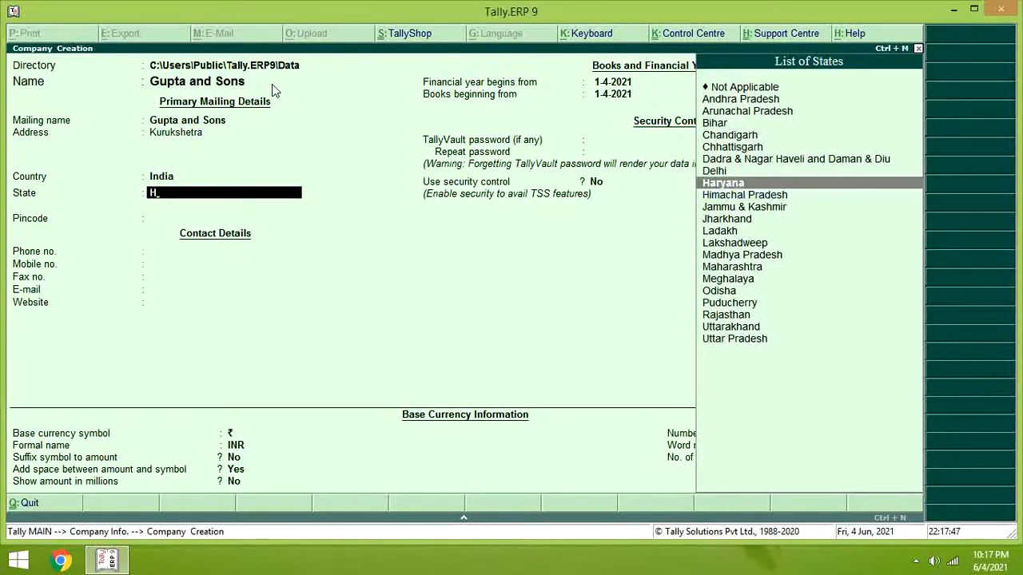
pyautogui.press('Return')
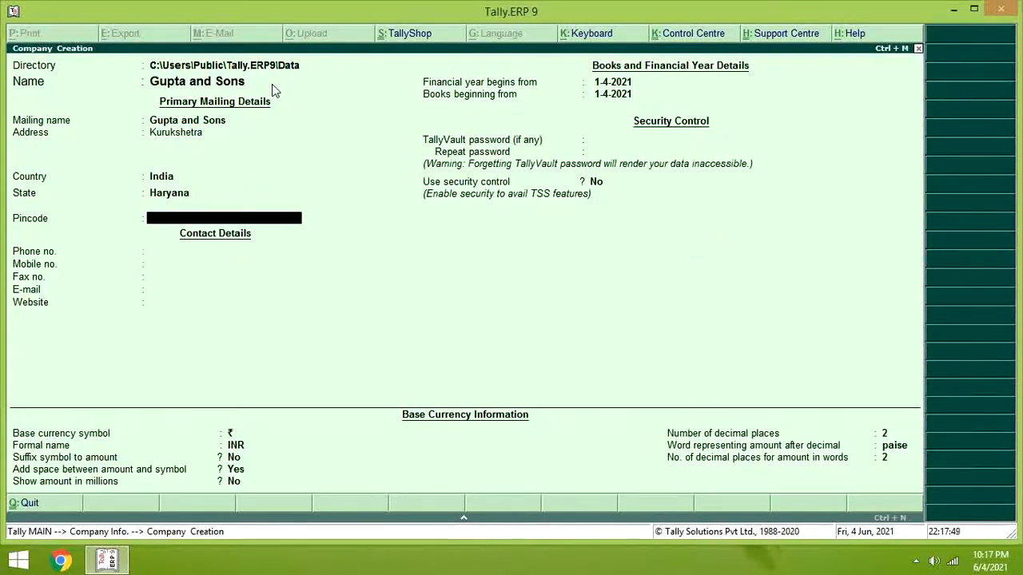
pyautogui.write('136118')
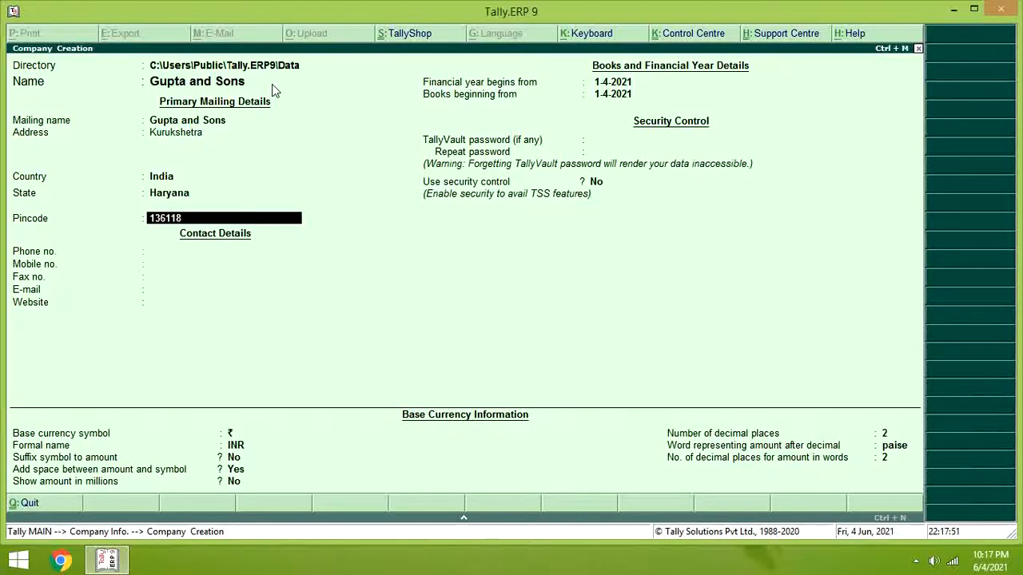
pyautogui.press('Return')
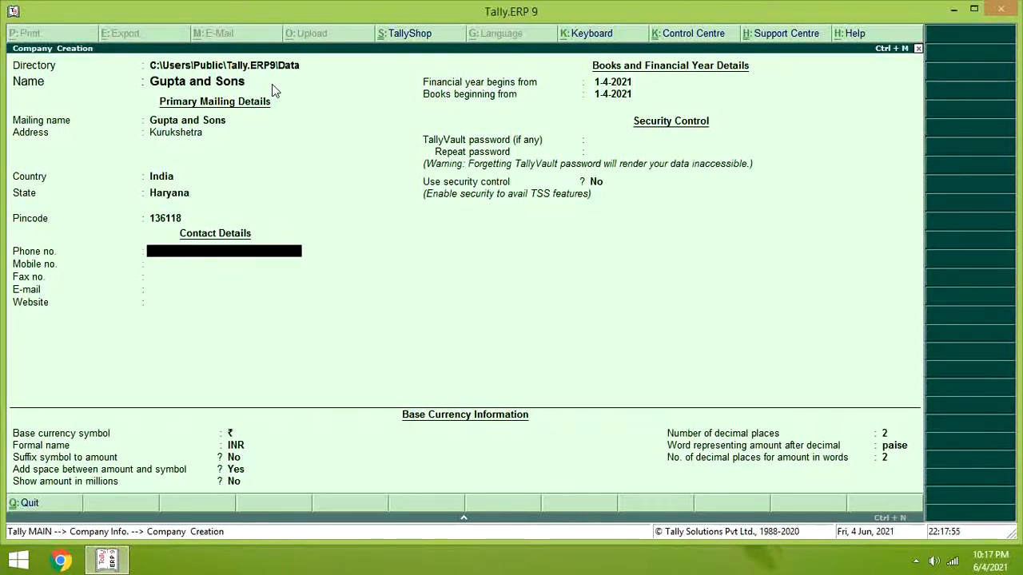
# Step: Leave the new company's phone, mobile, fax, e-mail and website details blank
pyautogui.press('Return')
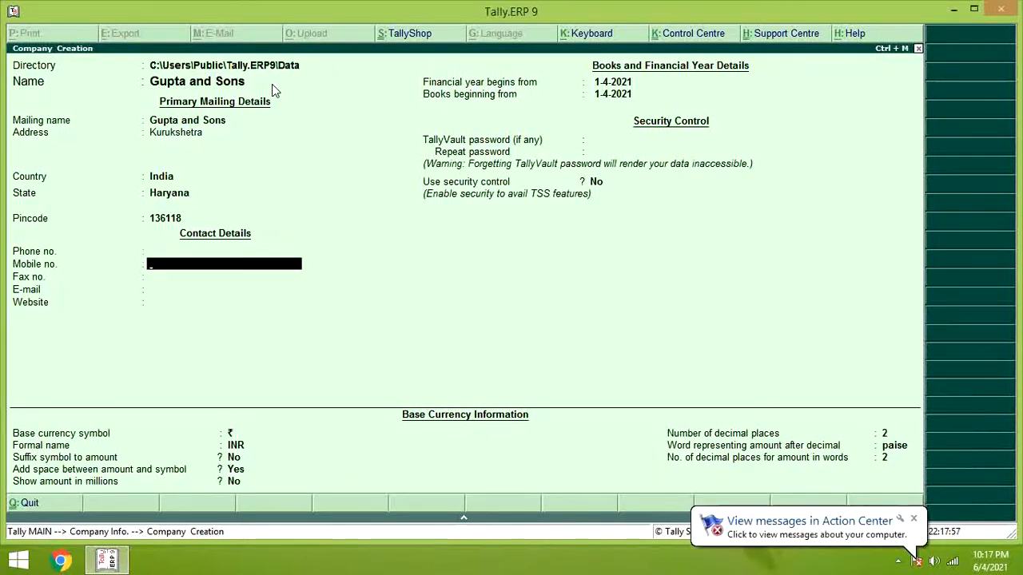
pyautogui.press('Return')
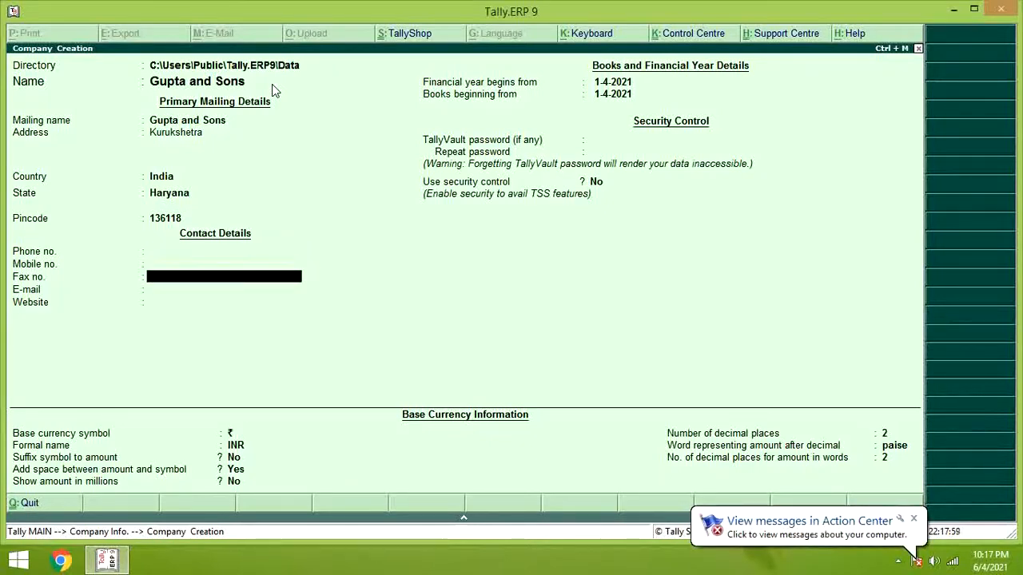
pyautogui.press('Return')
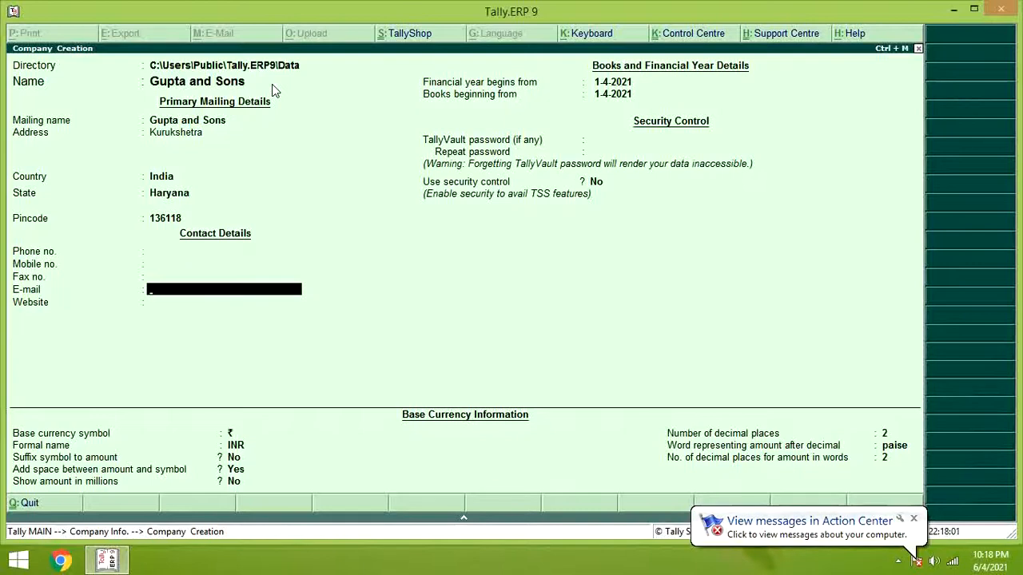
pyautogui.press('Return')
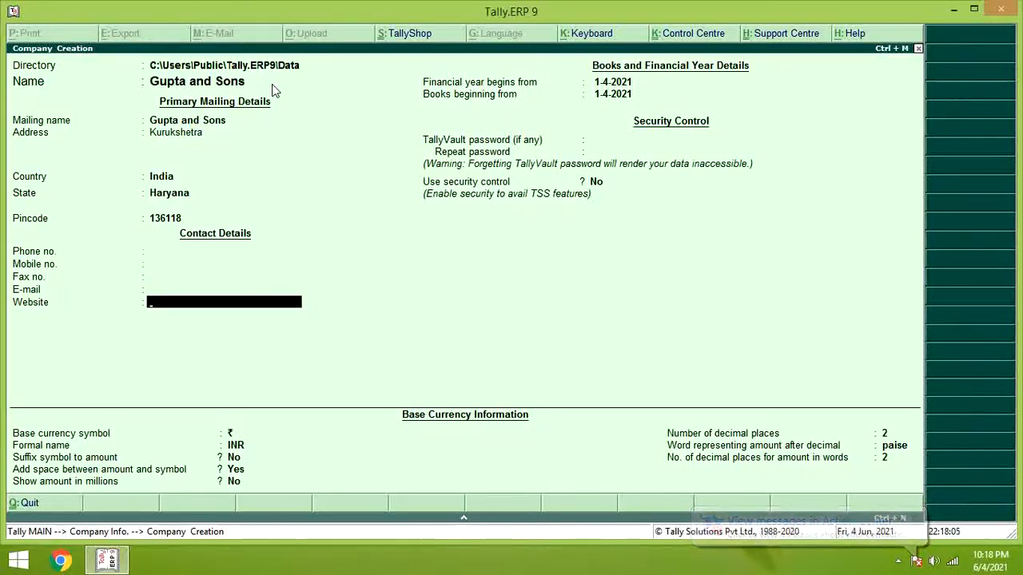
pyautogui.press('Return')
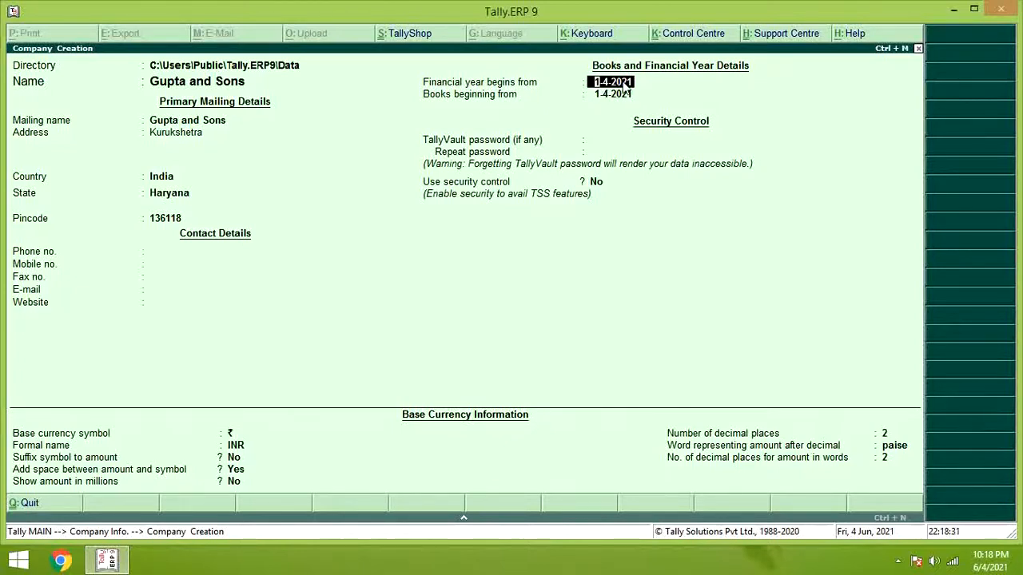
# Step: Keep 1-4-2021 as the financial year and books start date, leaving the TallyVault password blank and security control at No
pyautogui.press('Return')
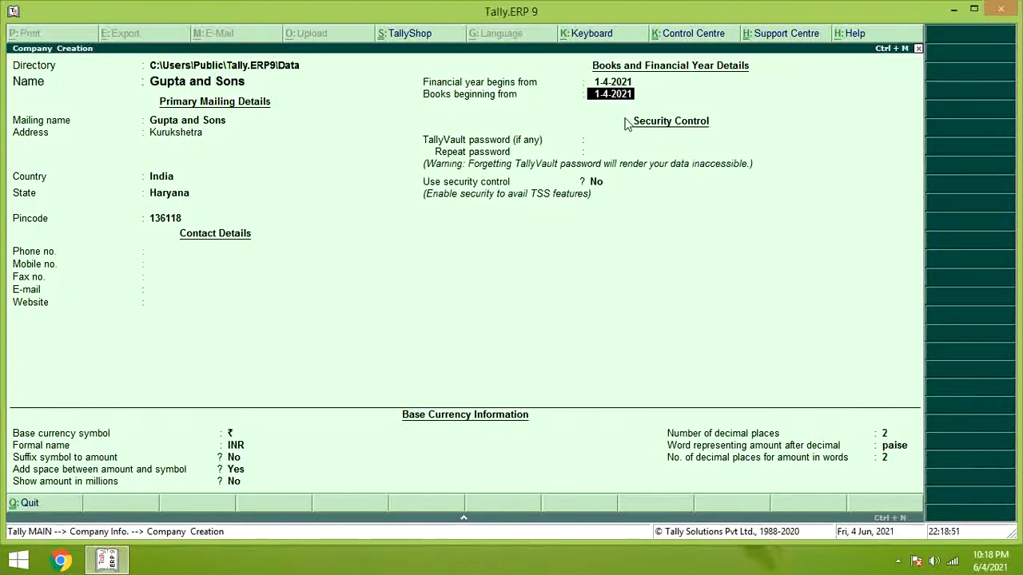
pyautogui.press('Return')
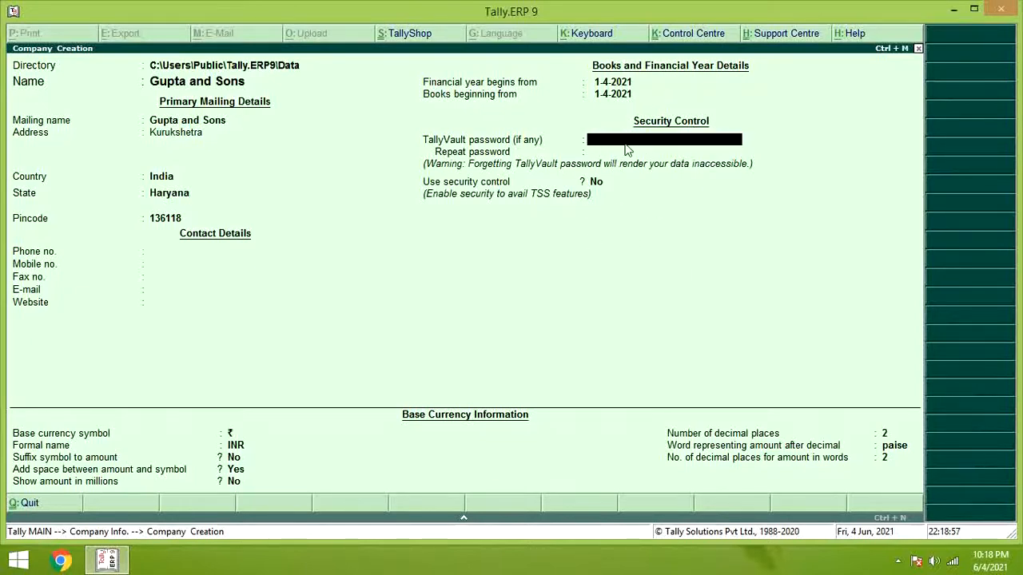
pyautogui.press('Return')
pyautogui.press('Return')
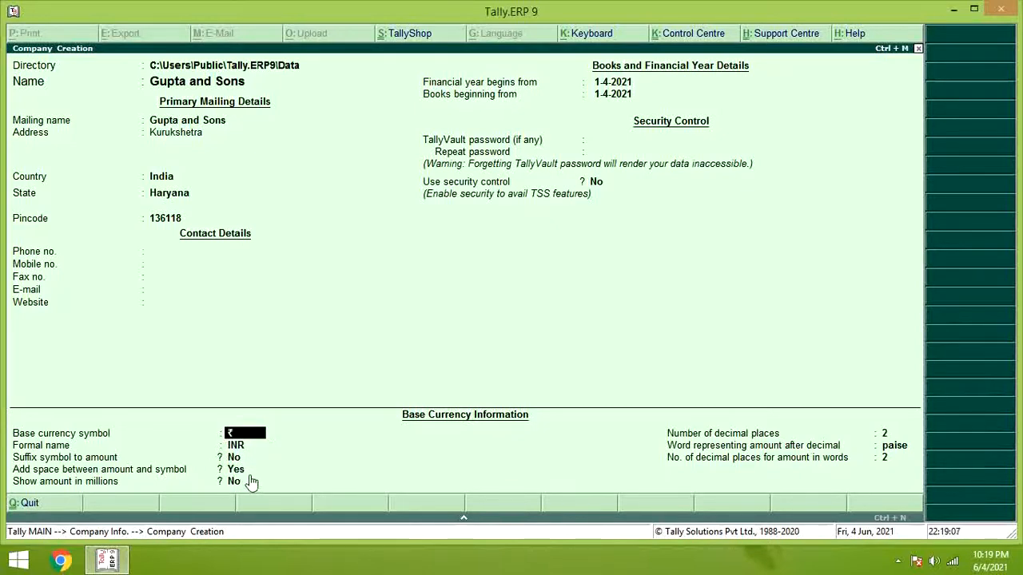
# Step: Keep the base currency as ₹ INR with 2 decimal places and paise, and accept the company creation
pyautogui.press('Return')
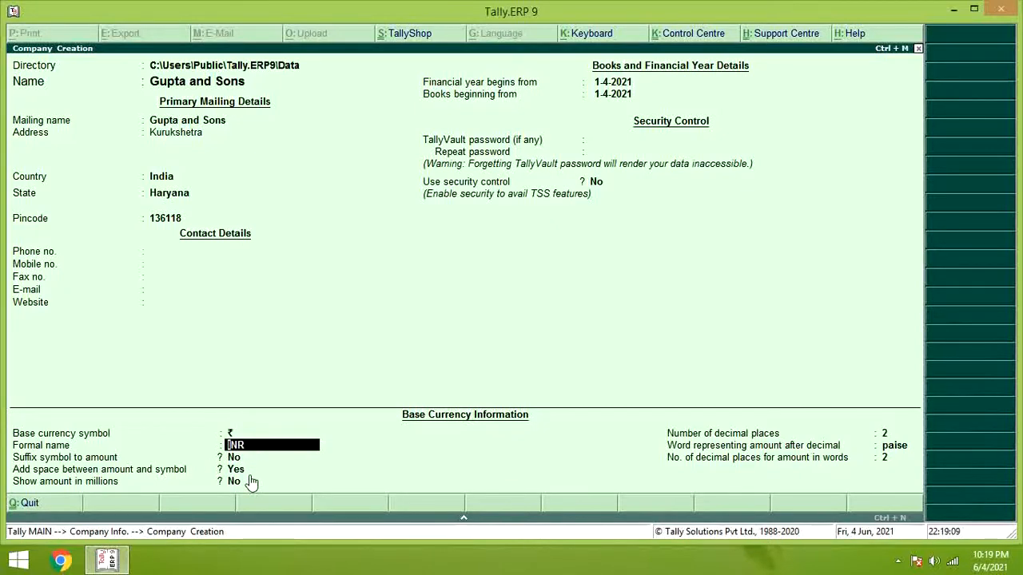
pyautogui.press('Return')
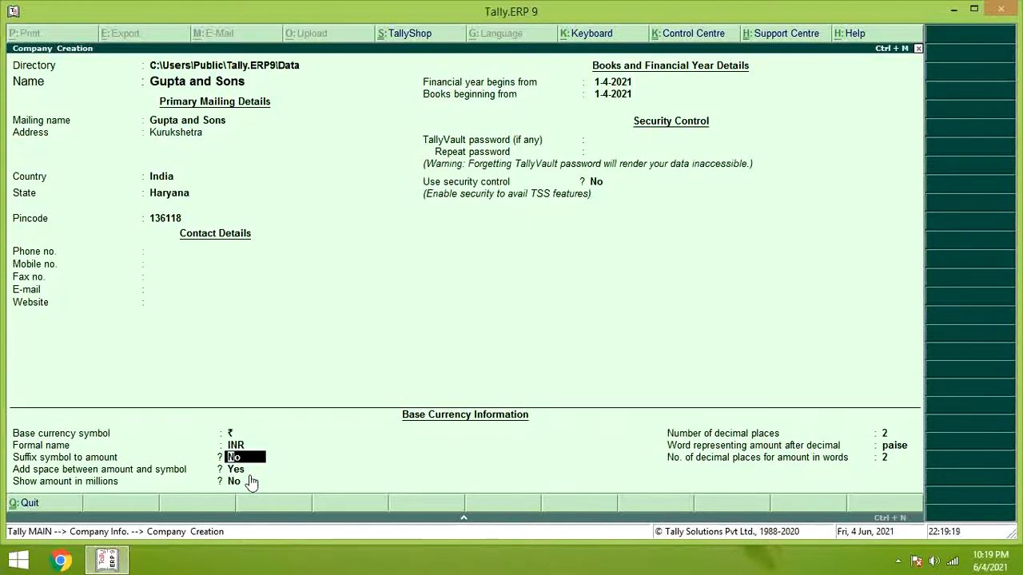
pyautogui.press('Return')
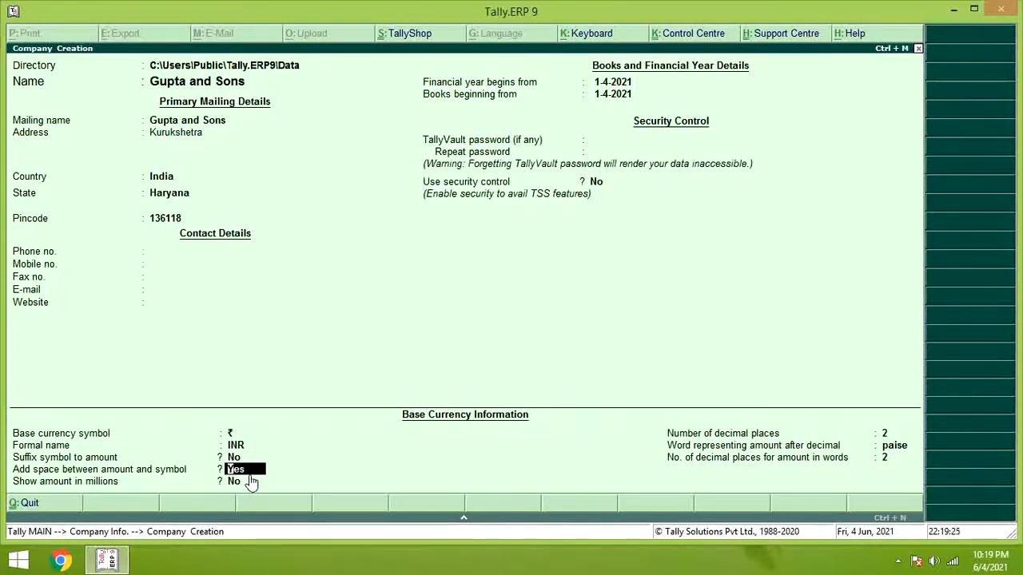
pyautogui.press('Return')
pyautogui.press('Return')
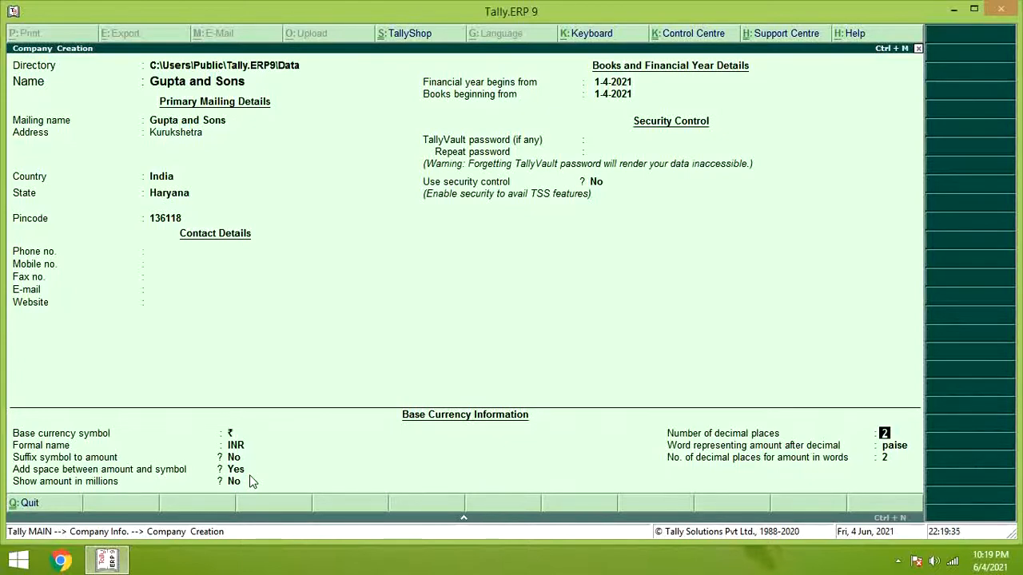
pyautogui.press('Return')
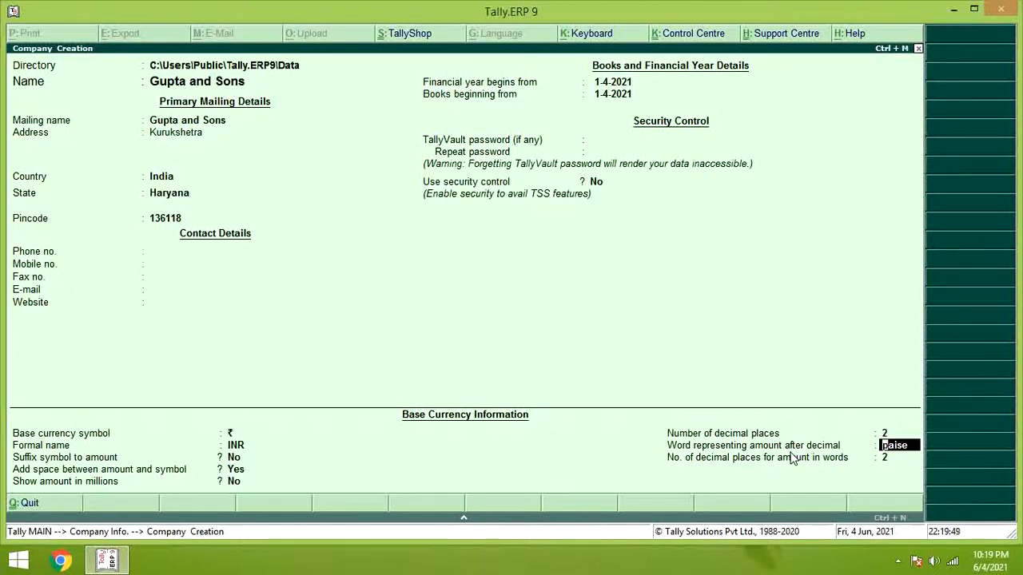
pyautogui.press('Return')
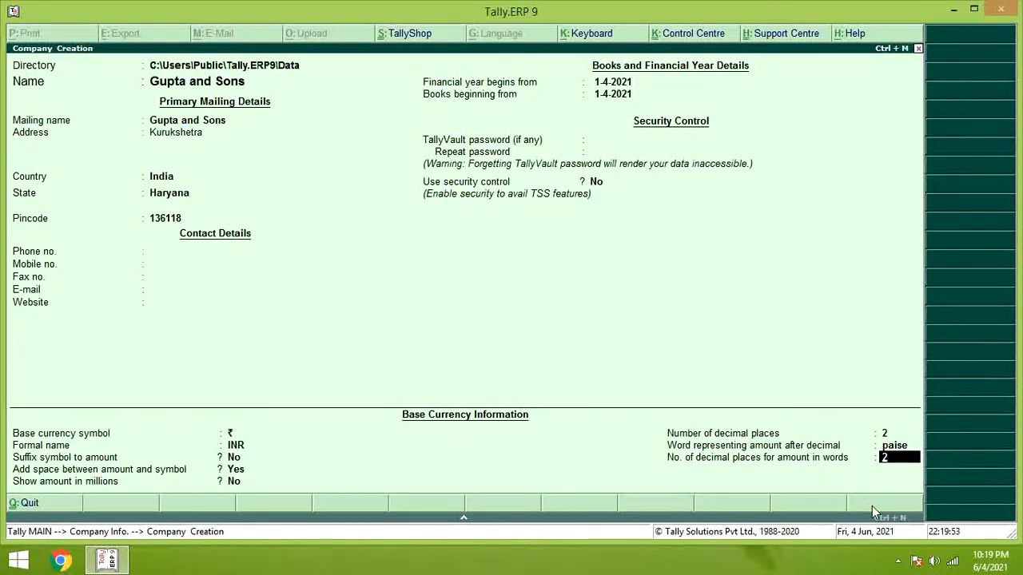
pyautogui.press('Return')
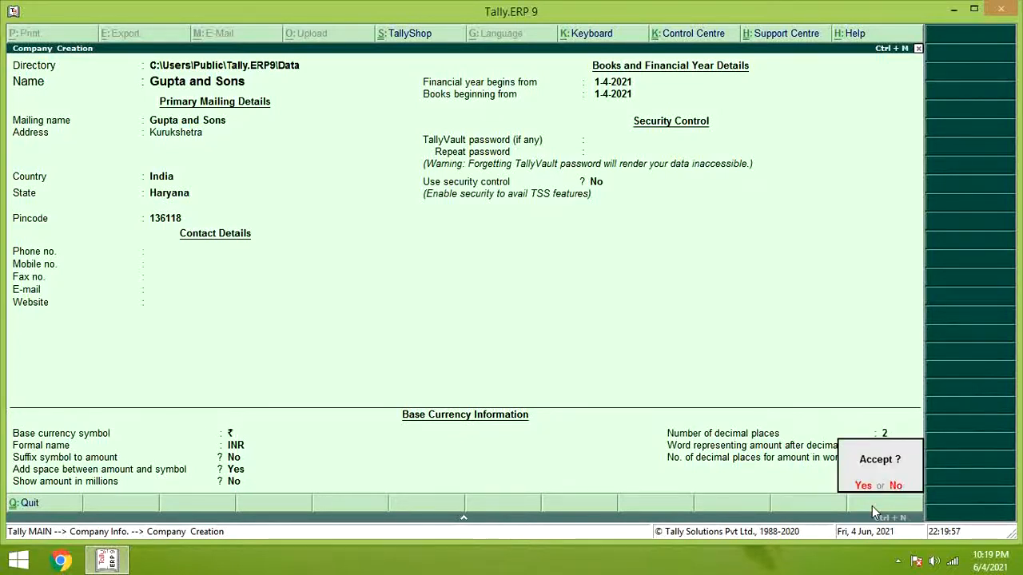
pyautogui.press('Return')
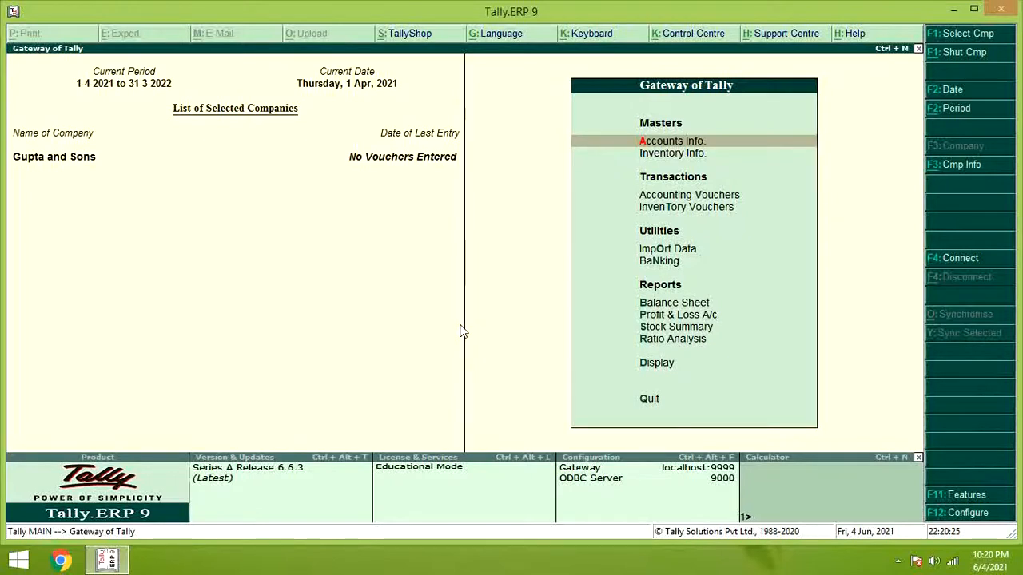
# Step: Open the company Gupta and Sons for alteration
pyautogui.hotkey('alt', 'F3')
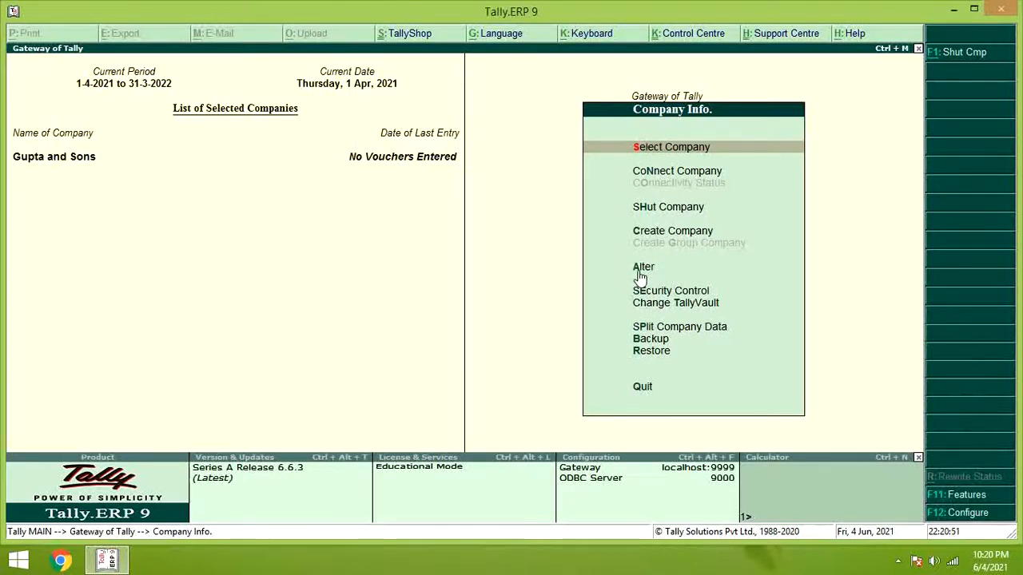
pyautogui.press('Down')
pyautogui.press('Down')
pyautogui.press('Down')
pyautogui.press('Down')
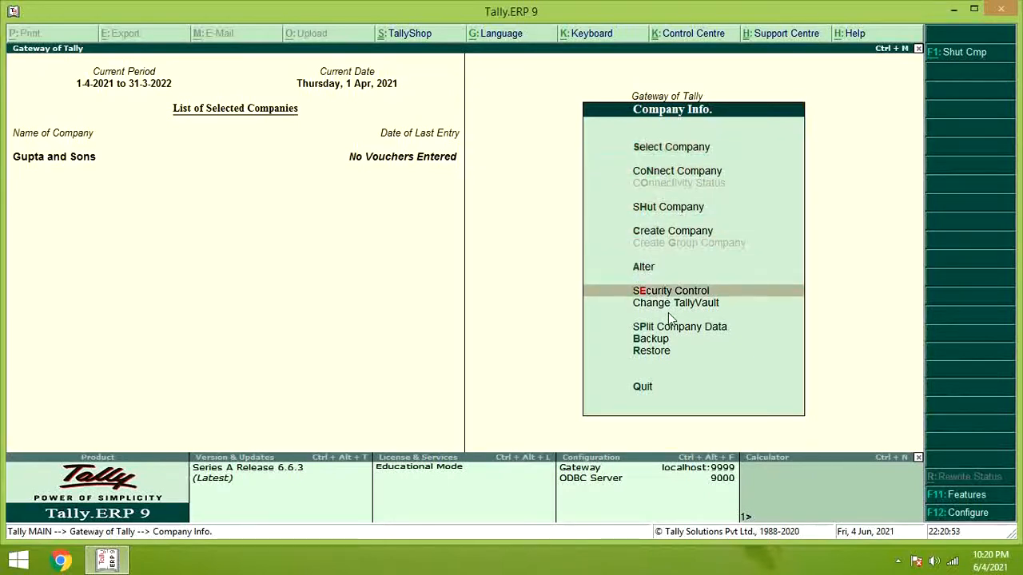
pyautogui.press('Up')
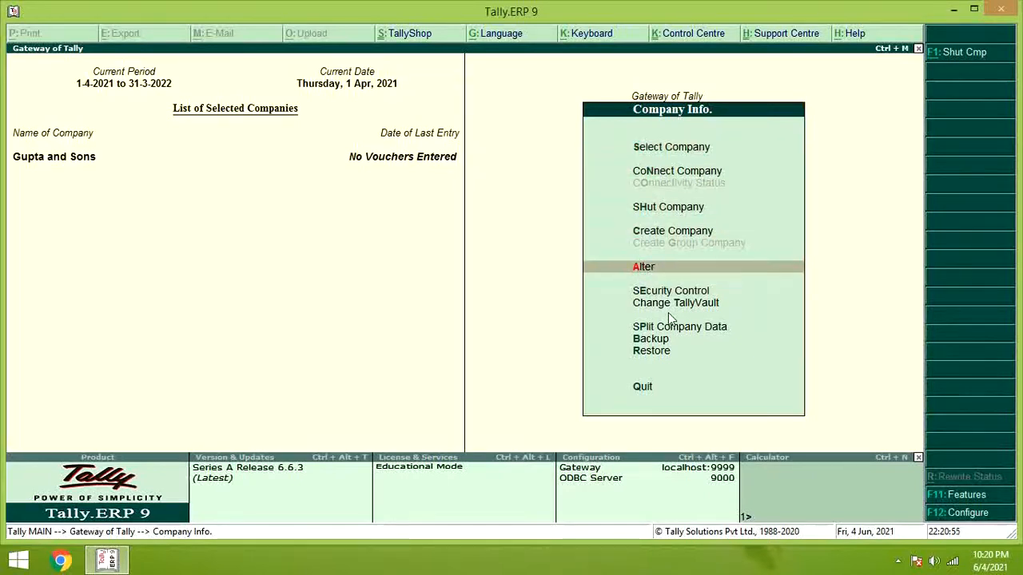
pyautogui.press('Return')
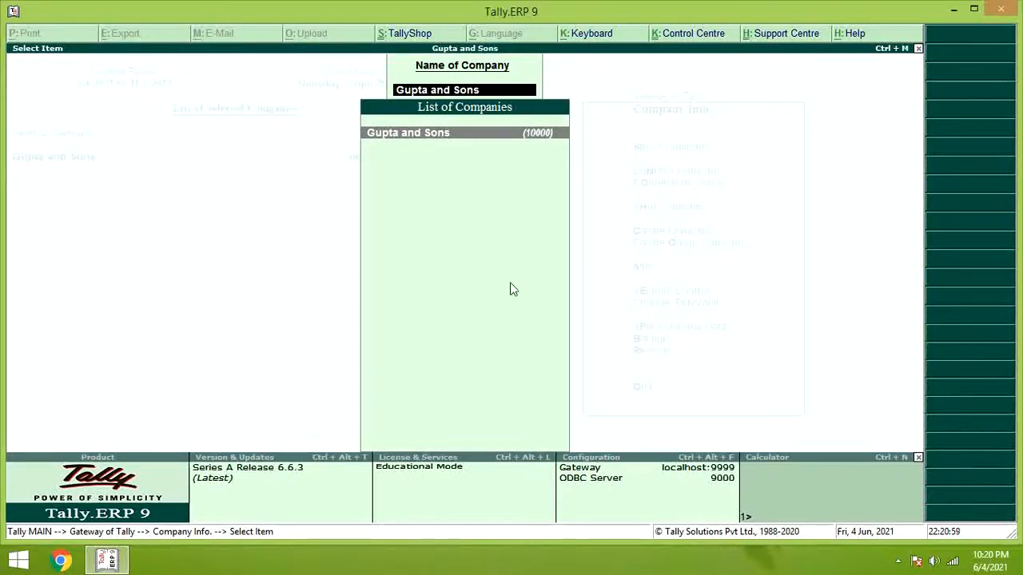
pyautogui.press('Return')
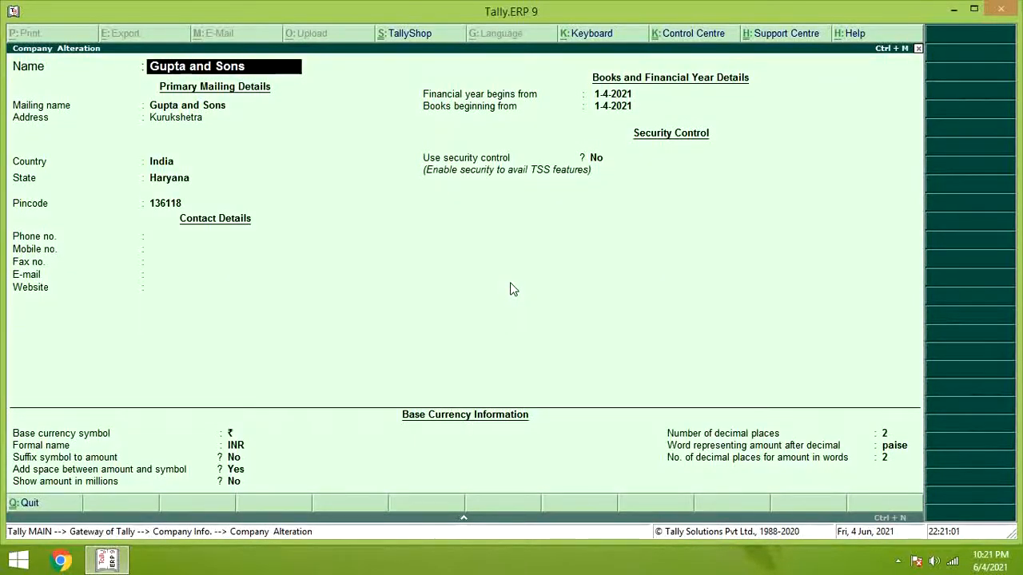
# Step: Enter the company's phone number in the contact details, leaving the mobile, fax, e-mail and website fields blank
pyautogui.press('Return')
pyautogui.press('Return')
pyautogui.press('Return')
pyautogui.press('Return')
pyautogui.press('Return')
pyautogui.press('Return')
pyautogui.press('Return')
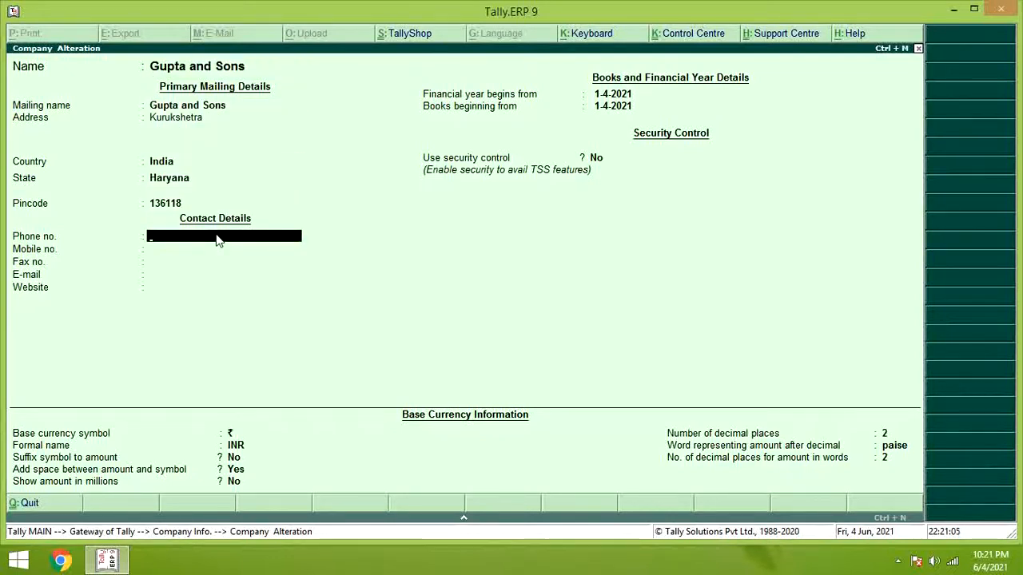
pyautogui.write('33333333')
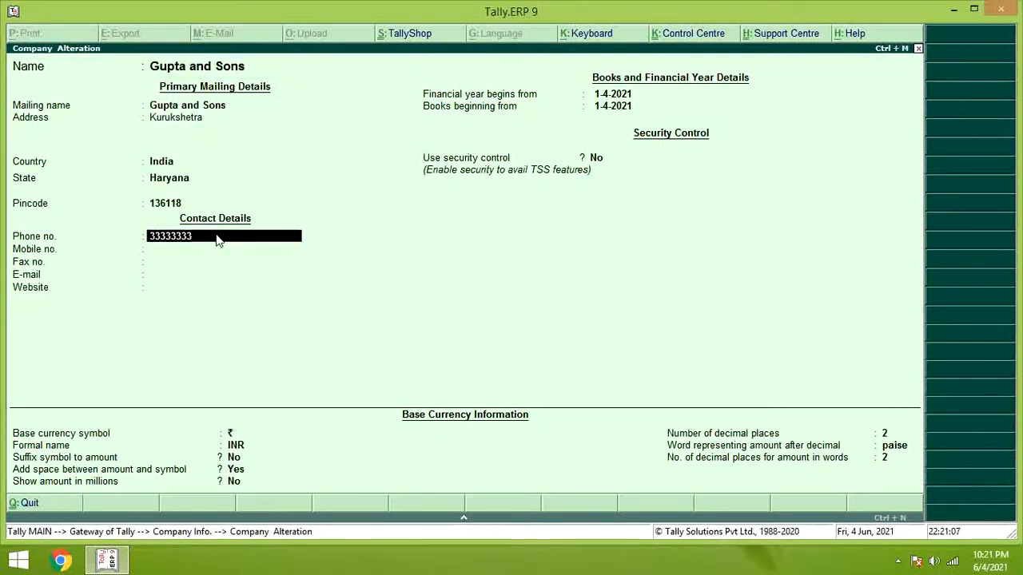
pyautogui.press('Return')
pyautogui.press('Return')
pyautogui.press('Return')
pyautogui.press('Return')
pyautogui.press('Return')
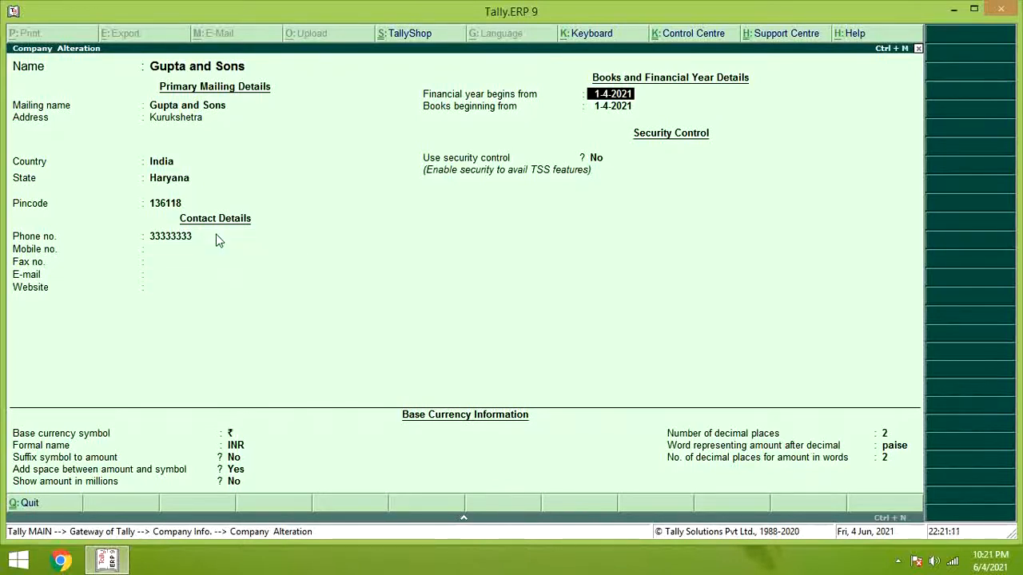
# Step: Keep 1-4-2021 as the financial year and books start dates with security control at No, and save the company alteration
pyautogui.press('Return')
pyautogui.press('Return')
pyautogui.press('Return')
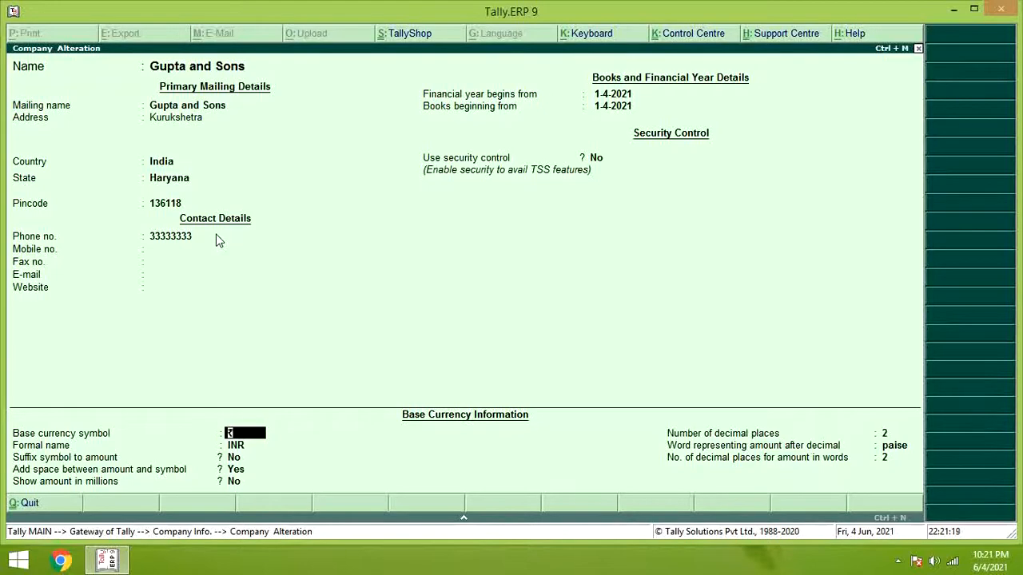
pyautogui.hotkey('ctrl', 'a')
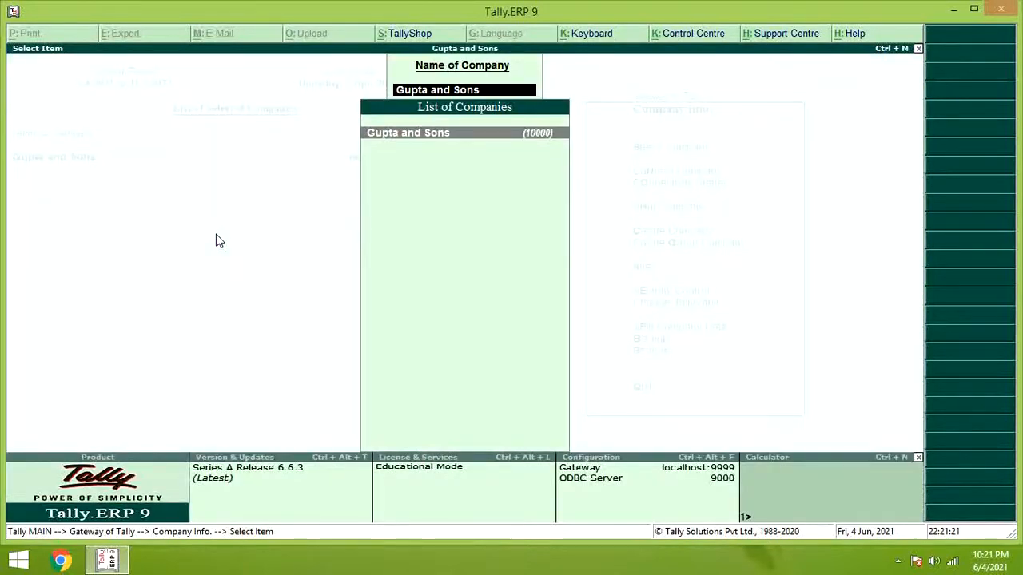
pyautogui.press('Return')
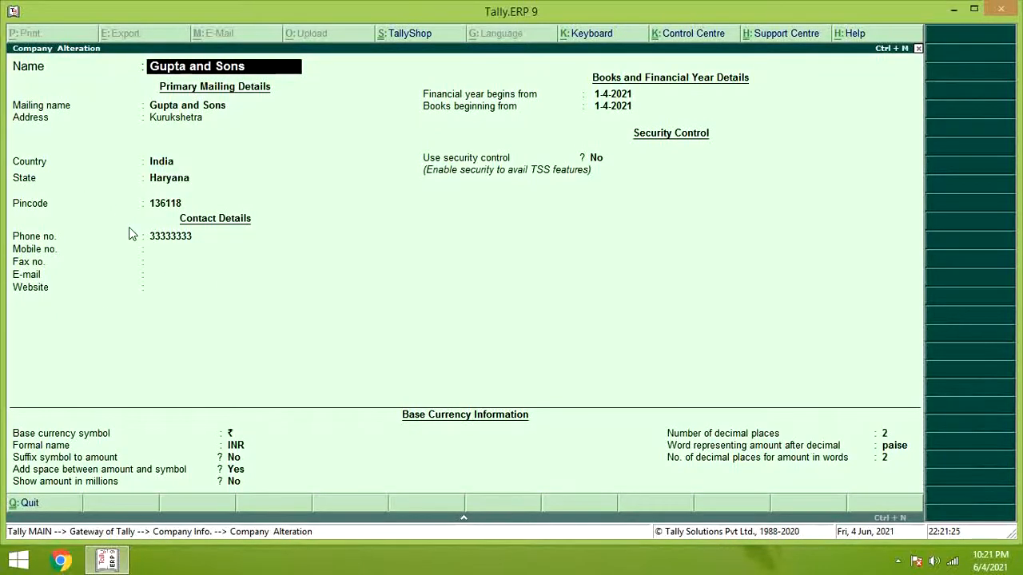
pyautogui.press('BackSpace')
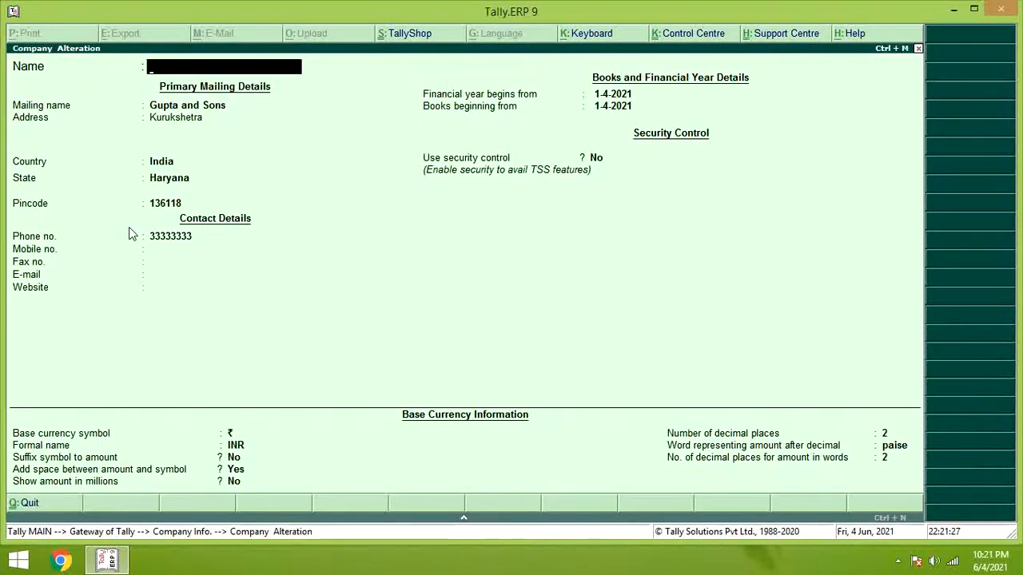
pyautogui.press('Escape')
pyautogui.press('Return')
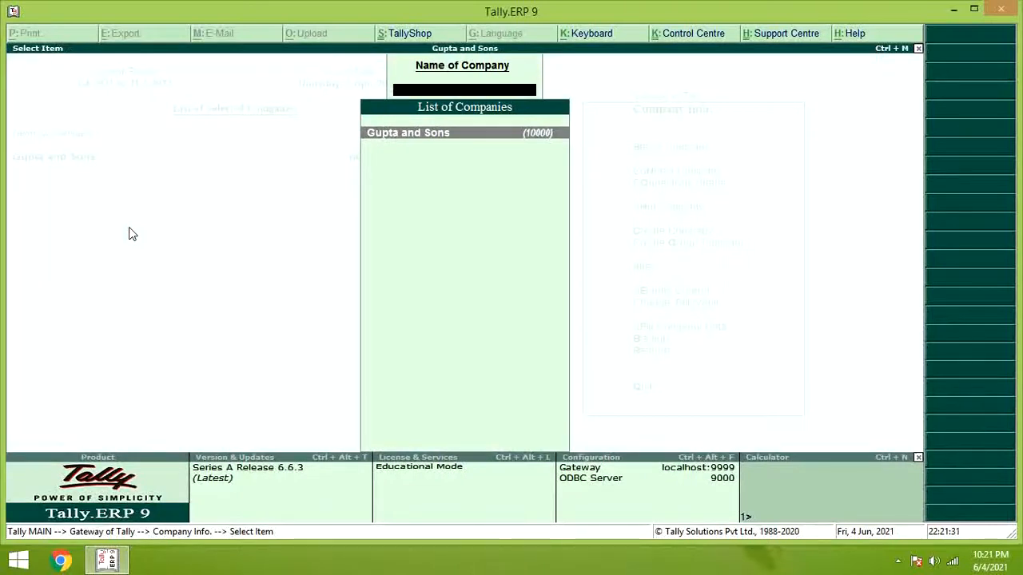
pyautogui.press('Escape')
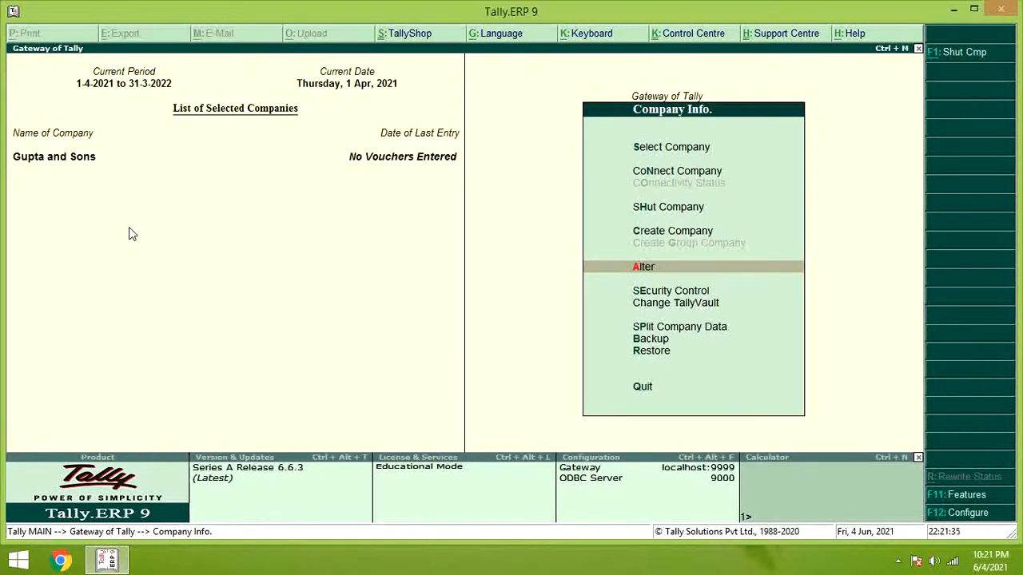
pyautogui.press('Up')
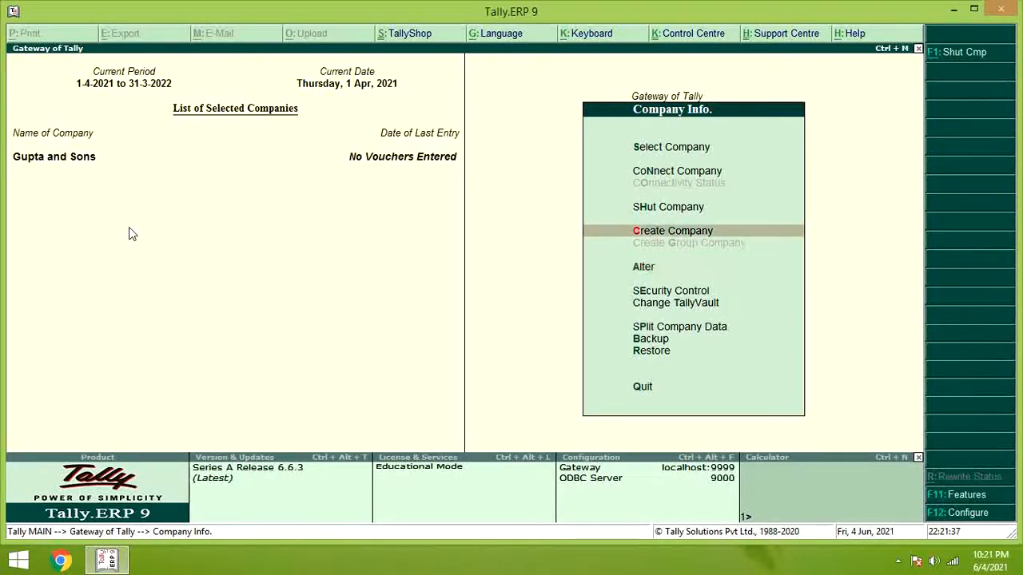
pyautogui.press('Down')
pyautogui.press('Up')
pyautogui.press('Down')
pyautogui.press('Up')
pyautogui.press('Down')
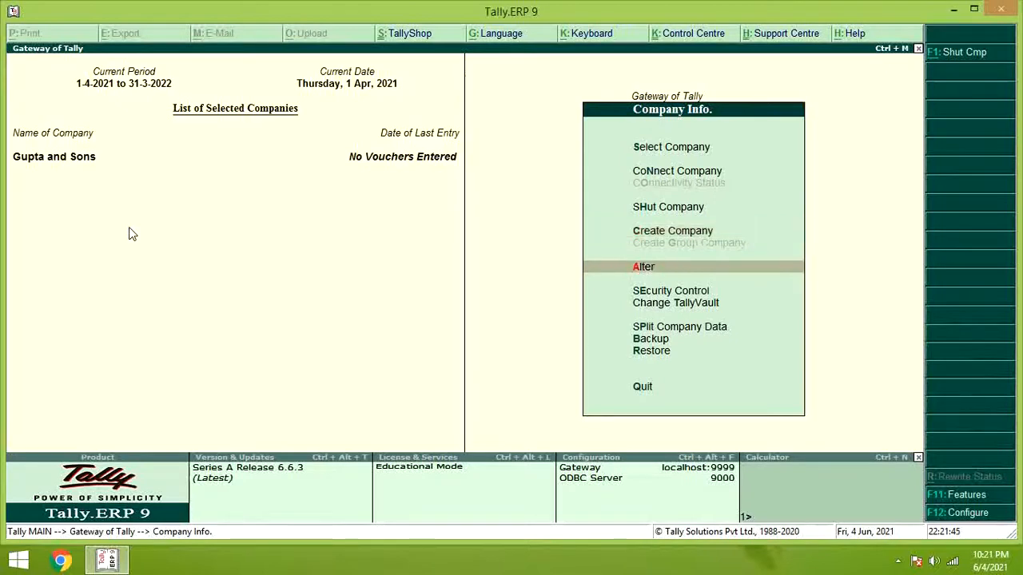
# Step: Select Interest Co. from the list of companies to load it alongside Gupta and Sons
pyautogui.press('Up')
pyautogui.press('Up')
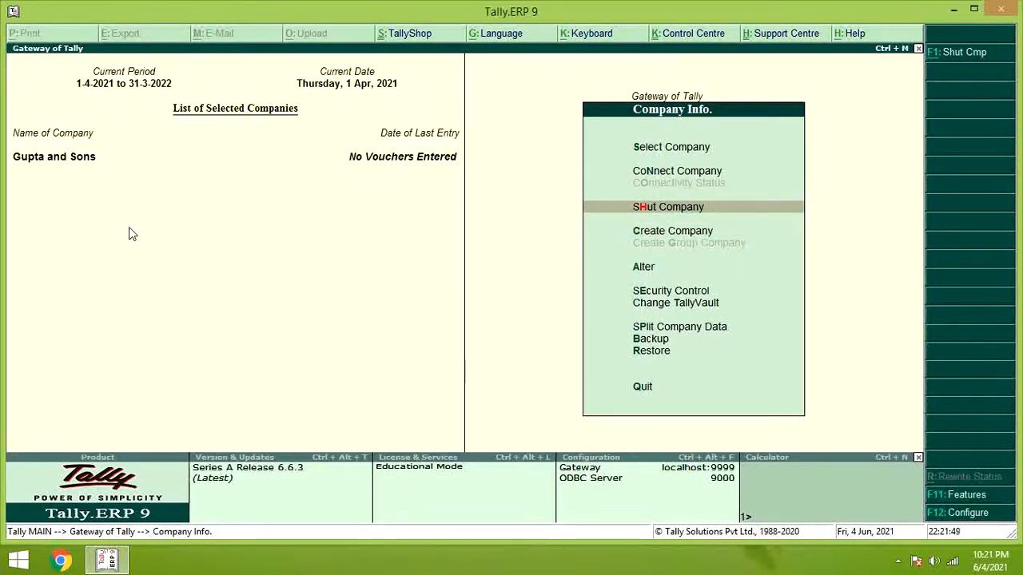
pyautogui.press('Up')
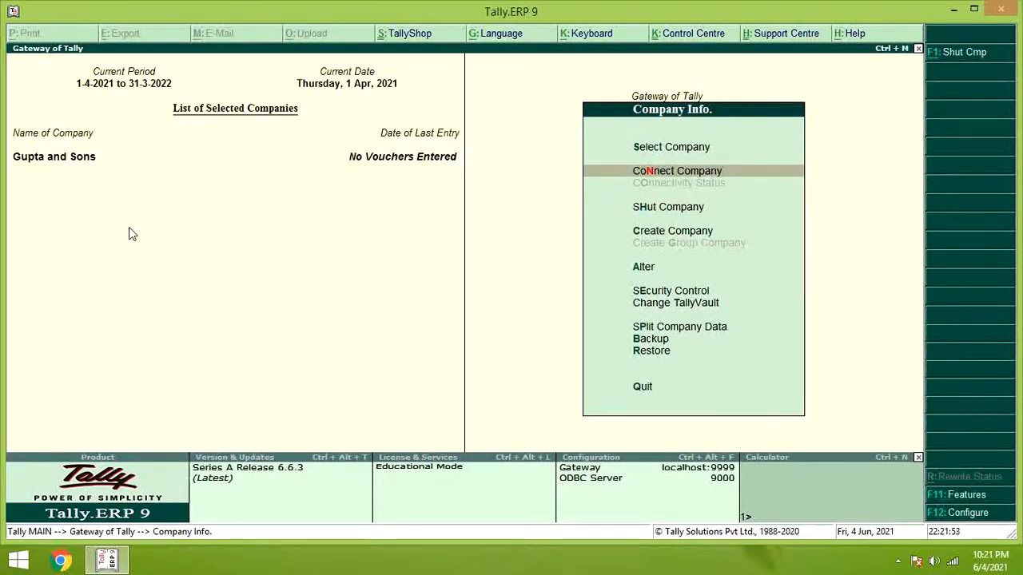
pyautogui.press('Up')
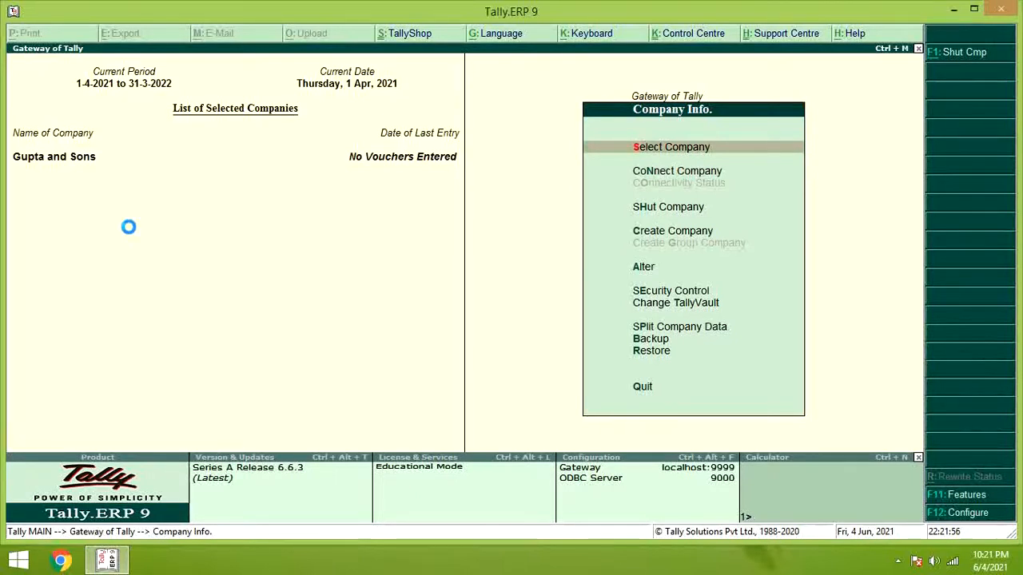
pyautogui.press('Return')
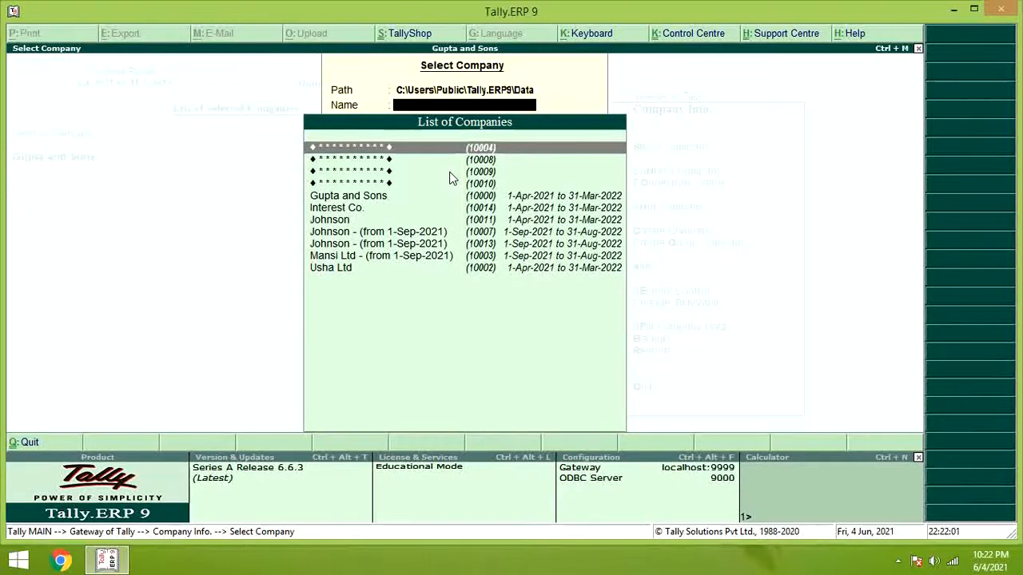
pyautogui.press('Down')
pyautogui.press('Down')
pyautogui.press('Down')
pyautogui.press('Down')
pyautogui.press('Down')
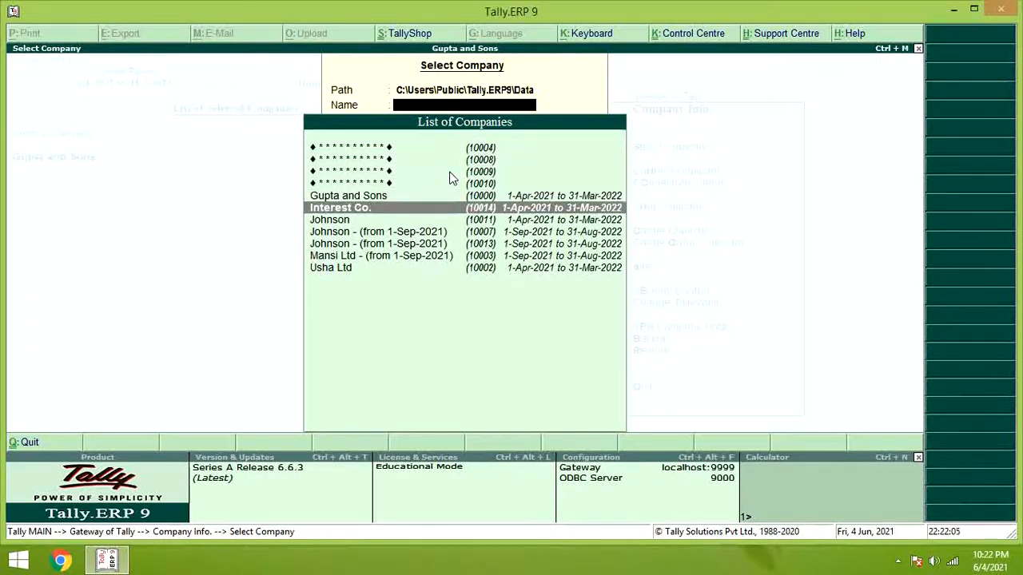
pyautogui.press('Return')
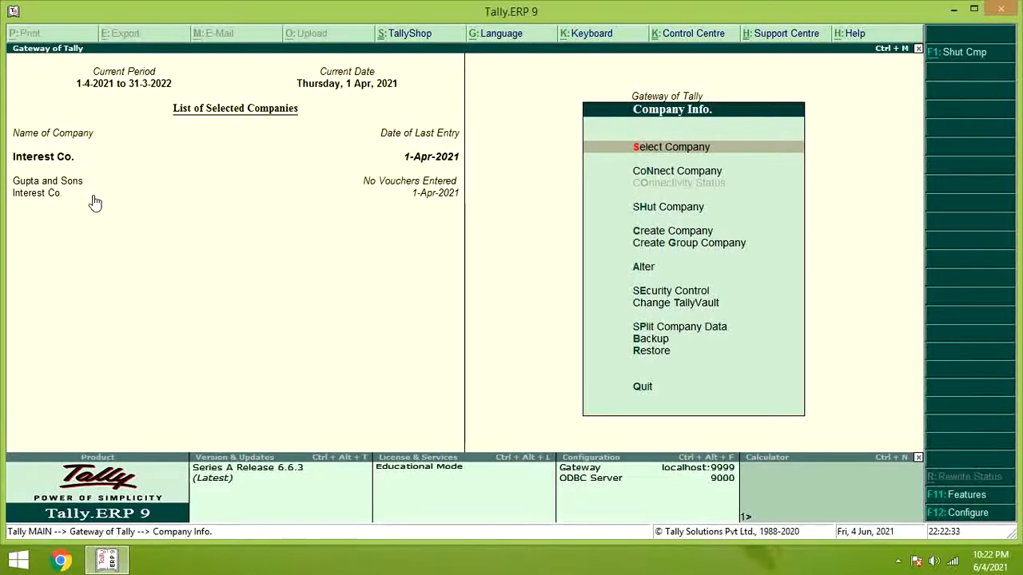
# Step: Shut the company Interest Co., keeping Gupta and Sons open
pyautogui.press('Down')
pyautogui.press('Down')
pyautogui.press('Down')
pyautogui.press('Up')
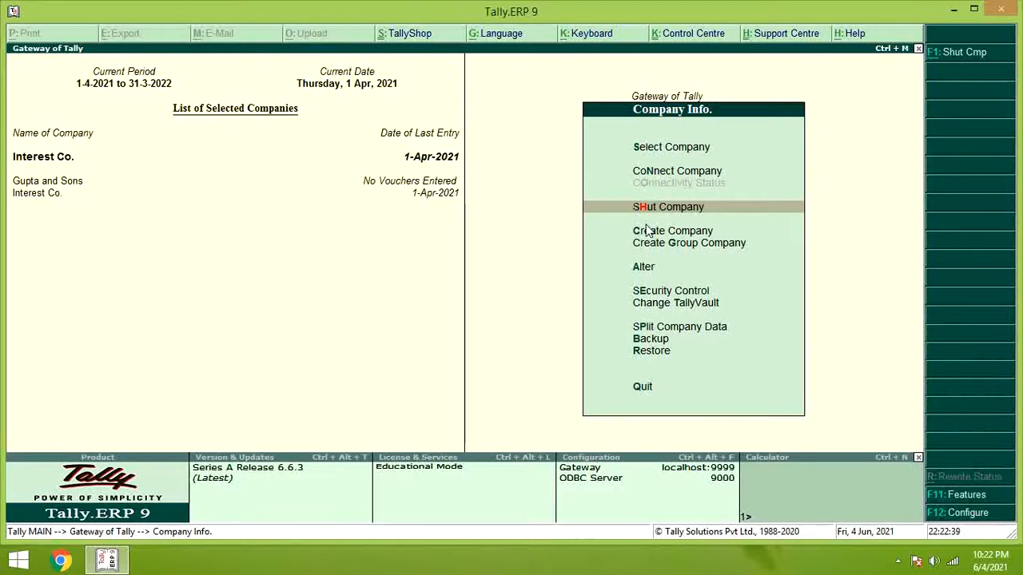
pyautogui.press('Return')
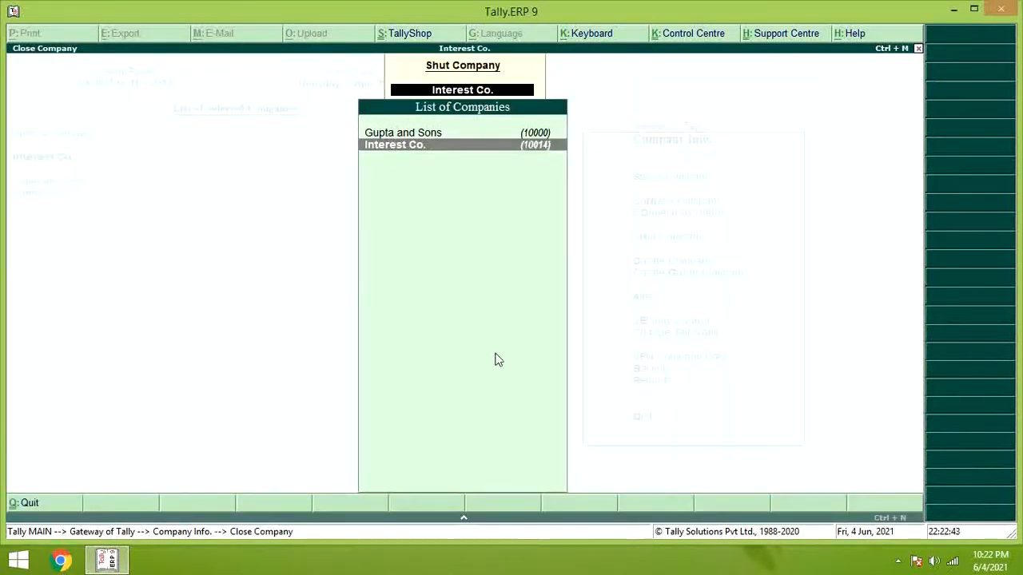
pyautogui.press('Up')
pyautogui.press('Down')
pyautogui.press('Up')
pyautogui.press('Down')
pyautogui.press('Return')
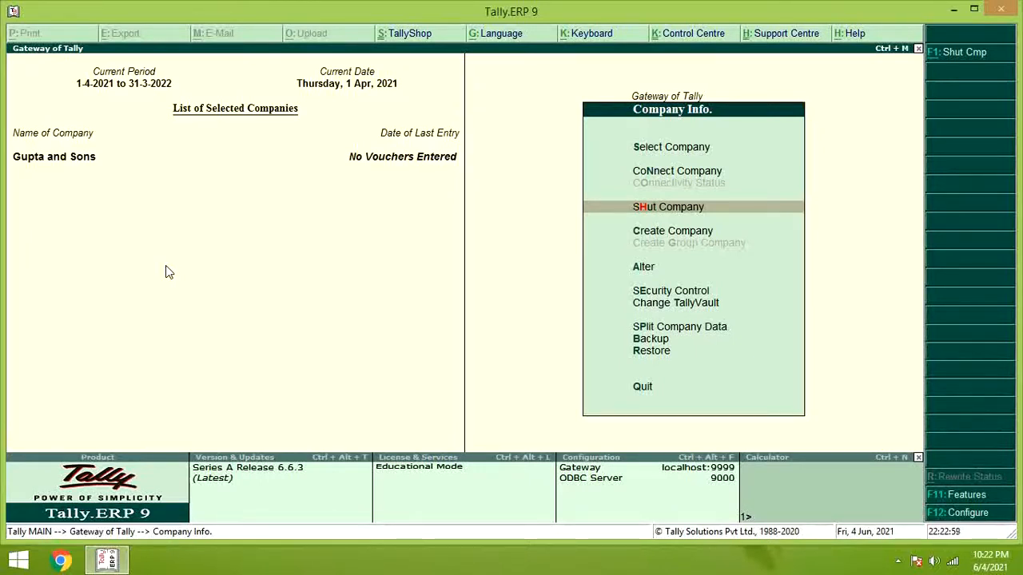
# Step: Look at the list of companies available for selection and leave it without loading one
pyautogui.press('Up')
pyautogui.press('Up')
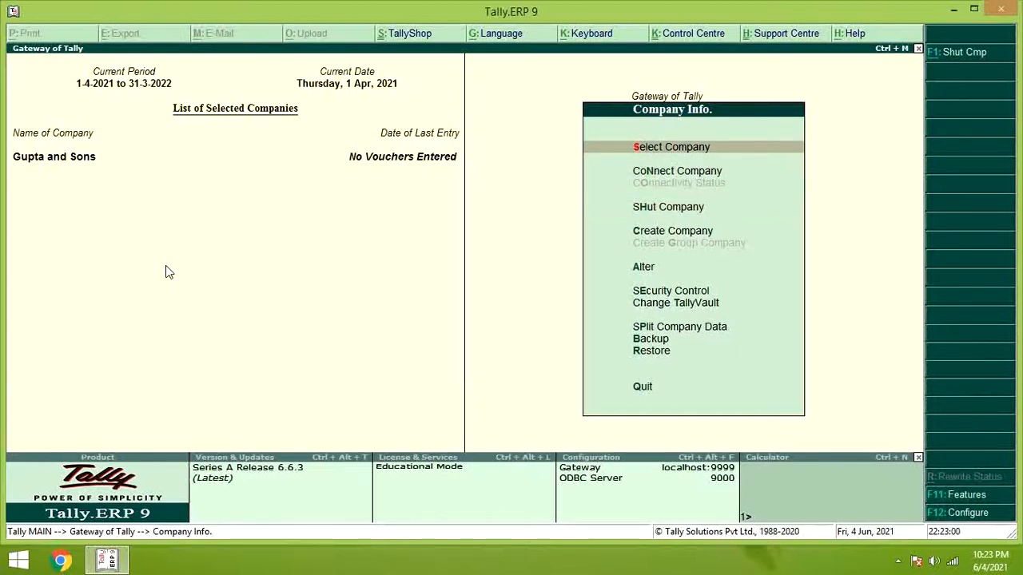
pyautogui.press('Return')
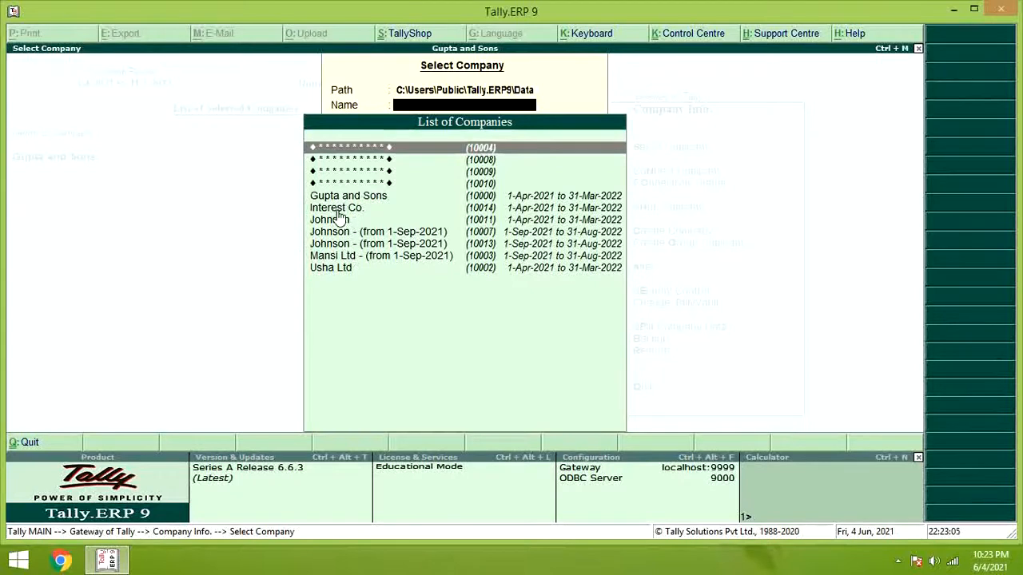
pyautogui.press('Escape')
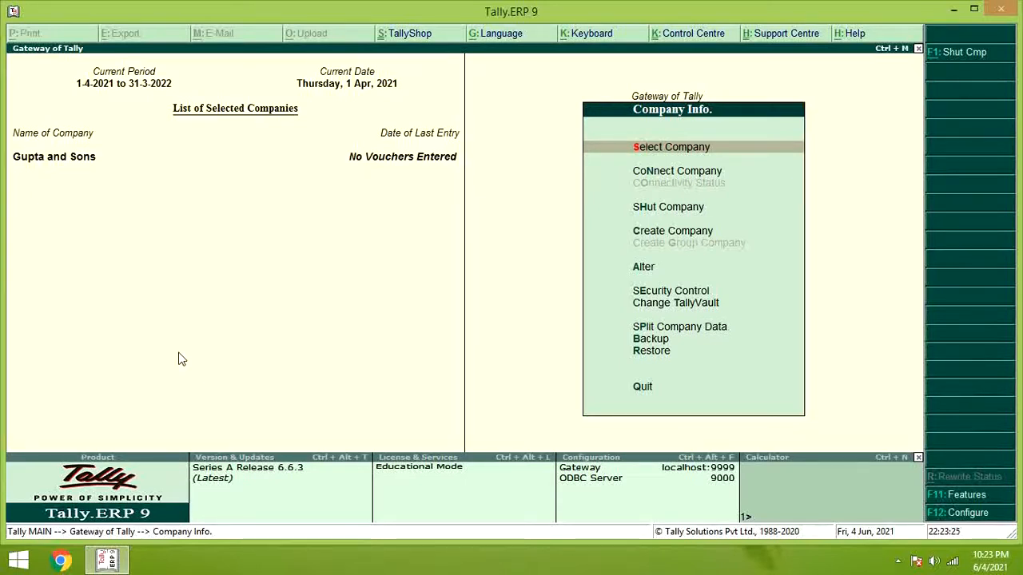
# Step: Delete the company Gupta and Sons from its alteration form, confirming the deletion twice
pyautogui.press('Down')
pyautogui.press('Down')
pyautogui.press('Down')
pyautogui.press('Down')
pyautogui.press('s')
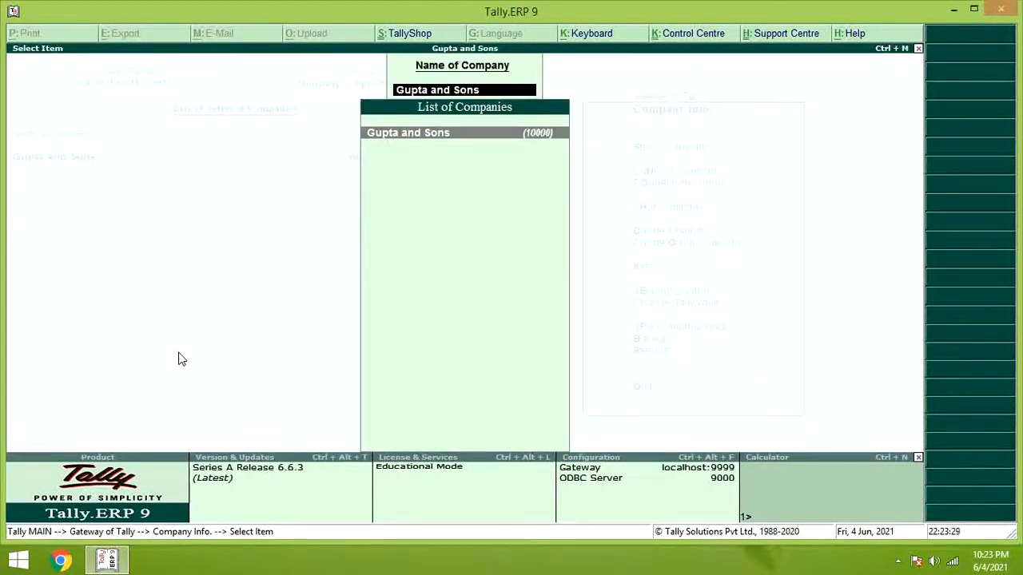
pyautogui.press('Return')
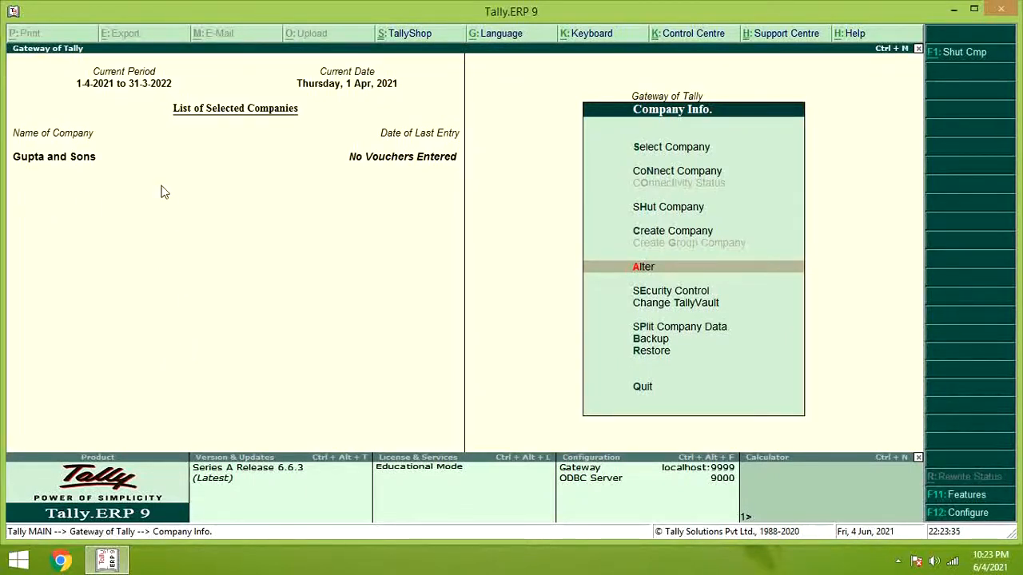
pyautogui.press('Return')
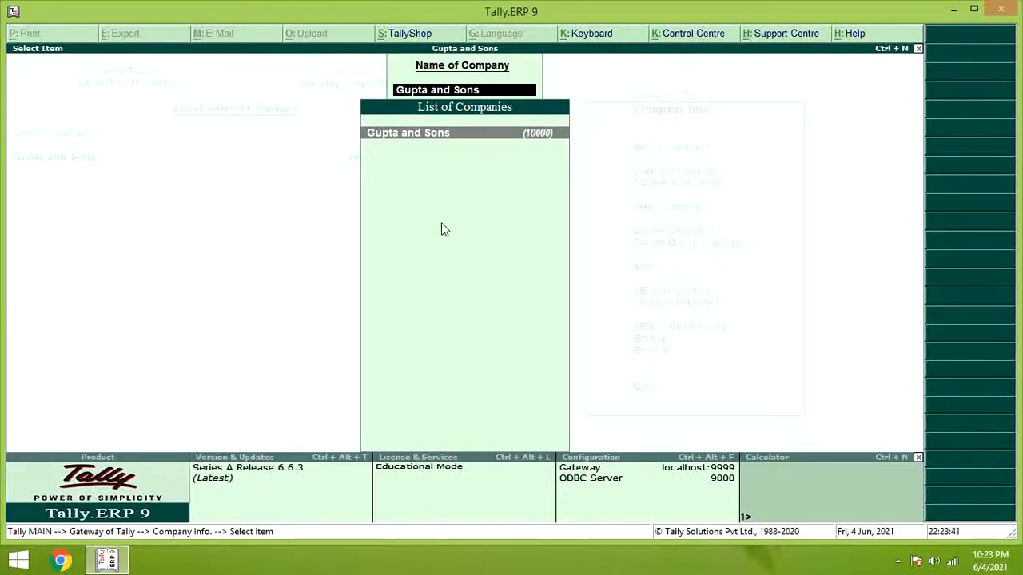
pyautogui.press('Return')
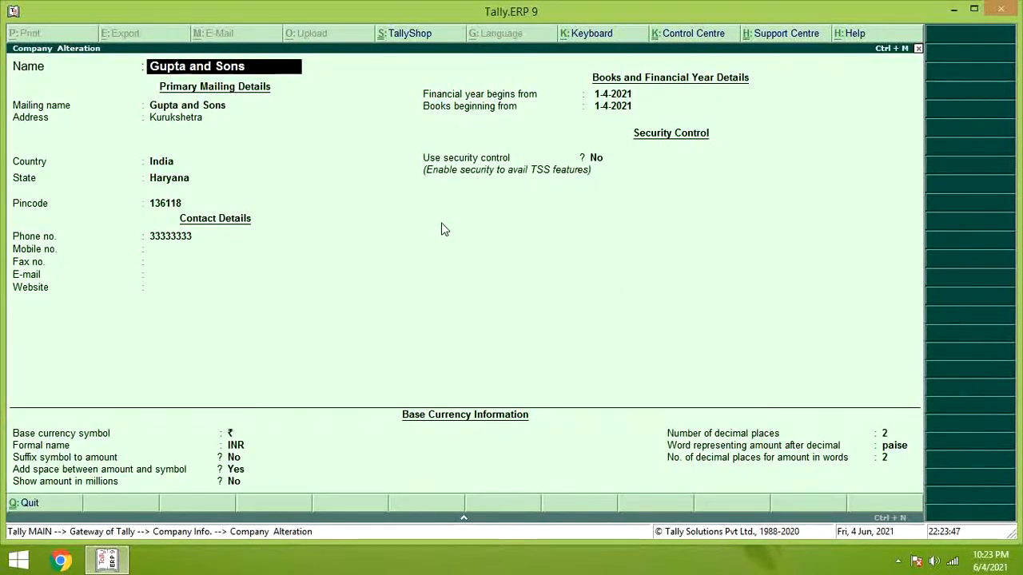
pyautogui.hotkey('alt', 'd')
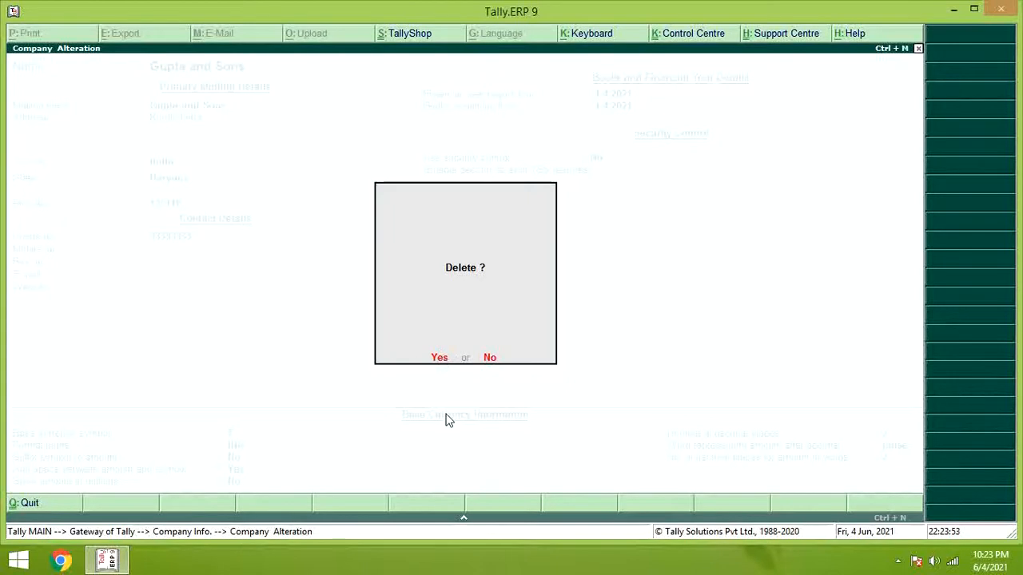
pyautogui.press('y')
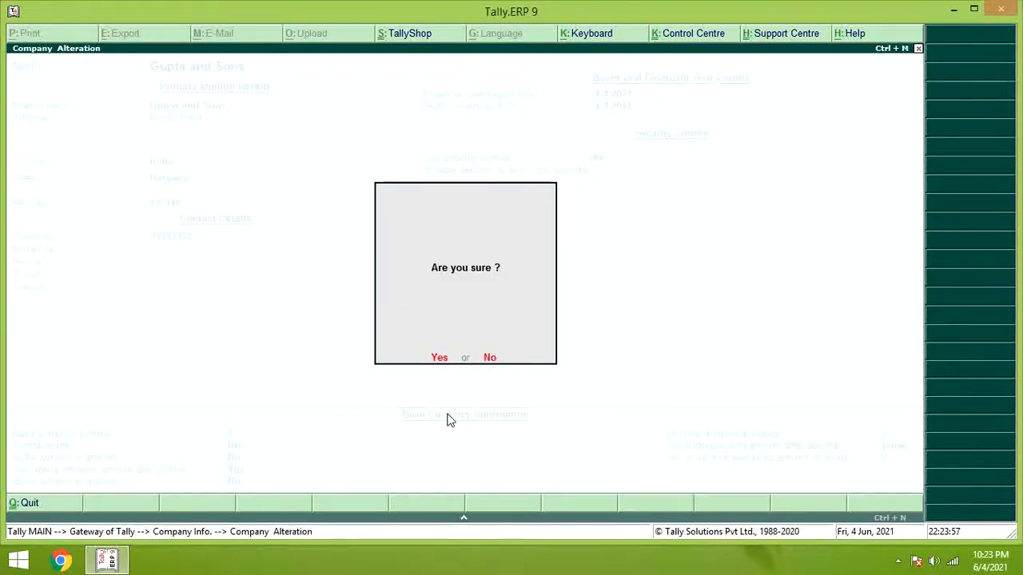
pyautogui.press('y')
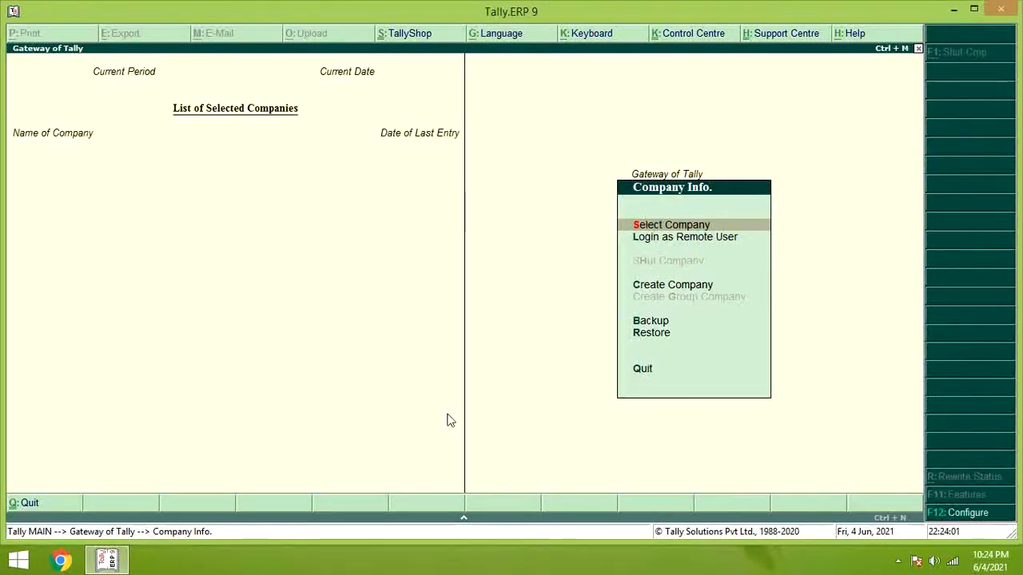
# Step: Go through the list of companies available for selection to check whether Gupta and Sons is still listed
pyautogui.press('Return')
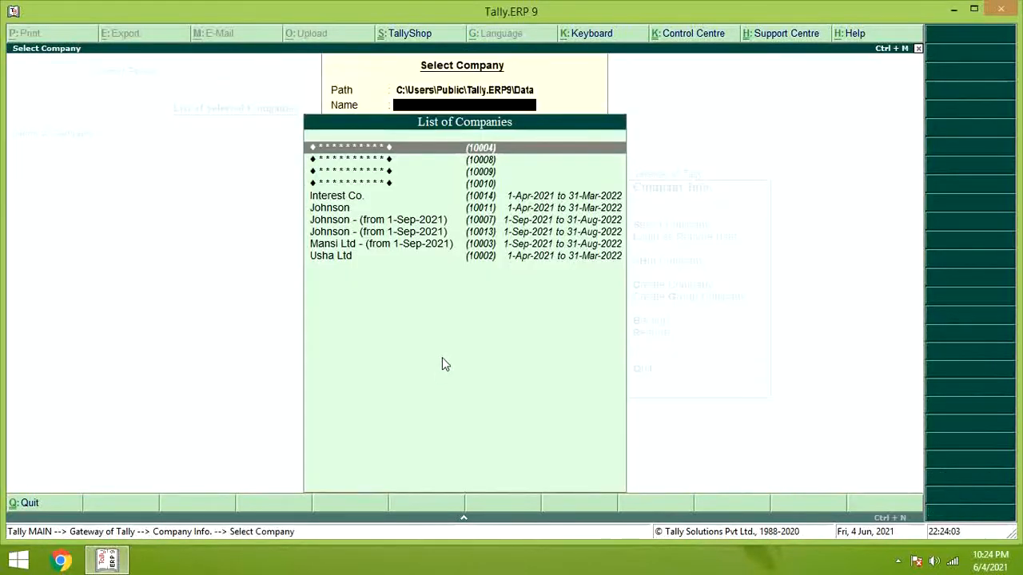
pyautogui.press('Down')
pyautogui.press('Down')
pyautogui.press('Down')
pyautogui.press('Down')
pyautogui.press('Down')
pyautogui.press('Down')
pyautogui.press('Down')
pyautogui.press('Down')
pyautogui.press('Down')
pyautogui.press('Up')
pyautogui.press('Up')
pyautogui.press('Up')
pyautogui.press('Up')
pyautogui.press('Up')
pyautogui.press('Up')
pyautogui.press('Up')
pyautogui.press('Up')
pyautogui.press('Up')
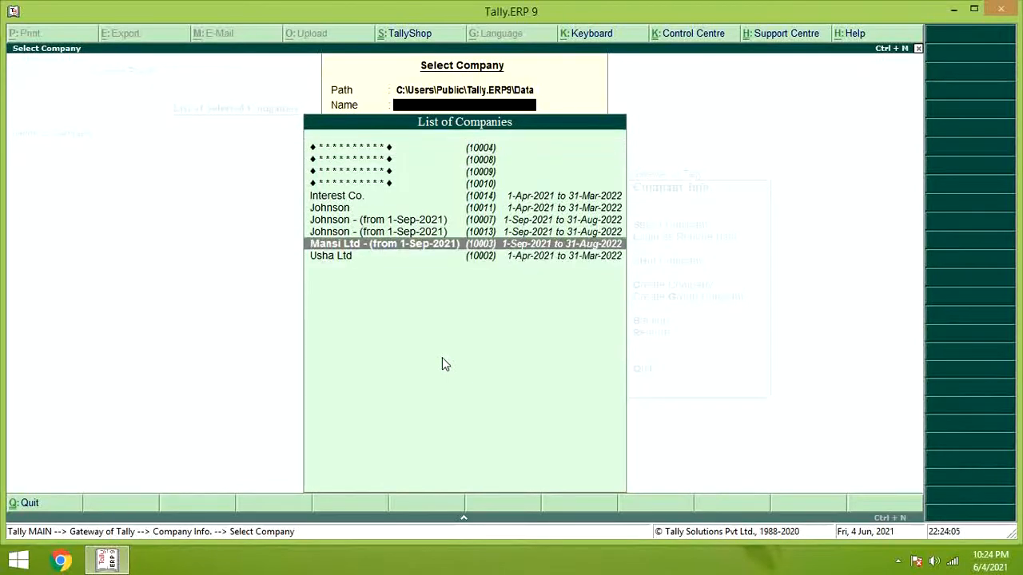
pyautogui.press('Down')
pyautogui.press('Down')
pyautogui.press('Down')
pyautogui.press('Down')
pyautogui.press('Down')
pyautogui.press('Down')
pyautogui.press('Down')
pyautogui.press('Down')
pyautogui.press('Down')
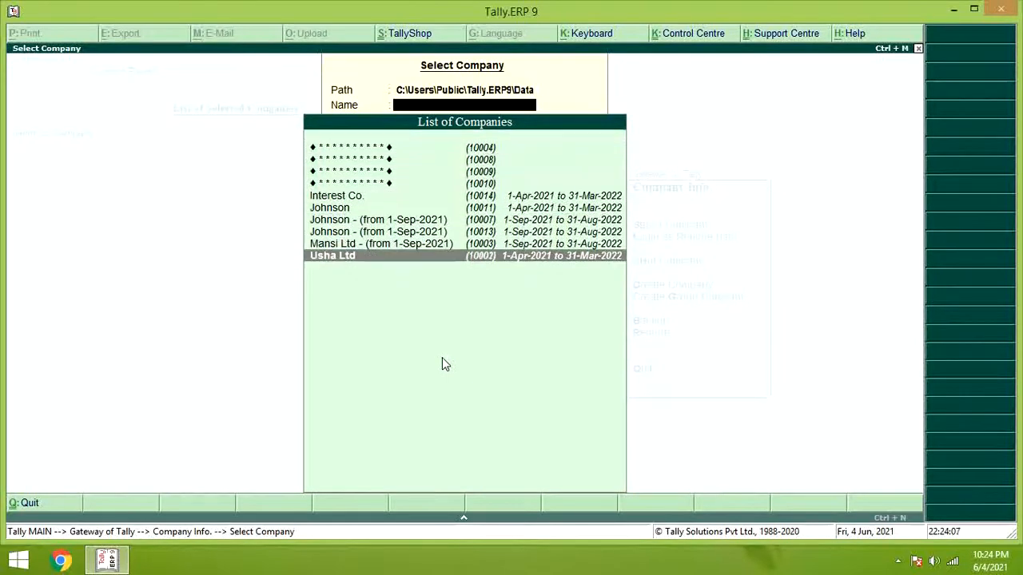
pyautogui.press('Up')
pyautogui.press('Up')
pyautogui.press('Up')
pyautogui.press('Up')
pyautogui.press('Up')
pyautogui.press('Up')
pyautogui.press('Up')
pyautogui.press('Up')
pyautogui.press('Up')
# Step: Select Interest Co. from the list of companies to load it
pyautogui.press('Down')
pyautogui.press('Down')
pyautogui.press('Down')
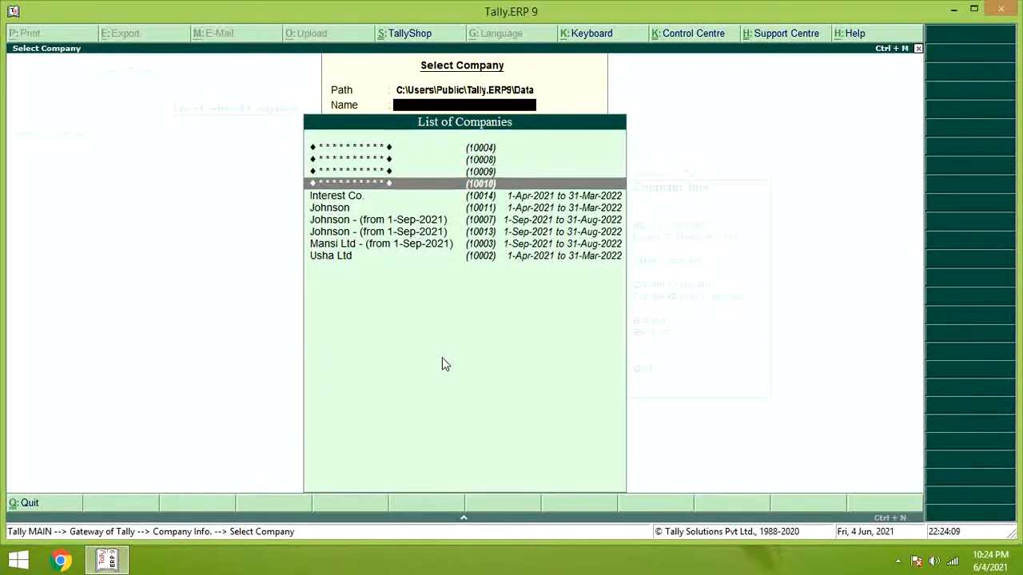
pyautogui.press('Down')
pyautogui.press('Return')
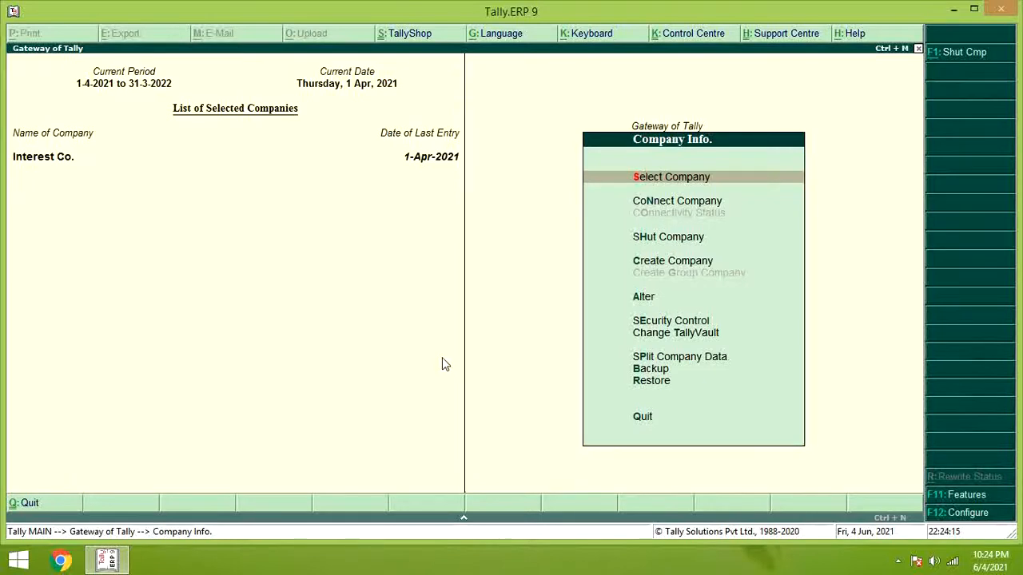
pyautogui.press('Down')
pyautogui.press('Down')
pyautogui.press('Down')
pyautogui.press('Down')
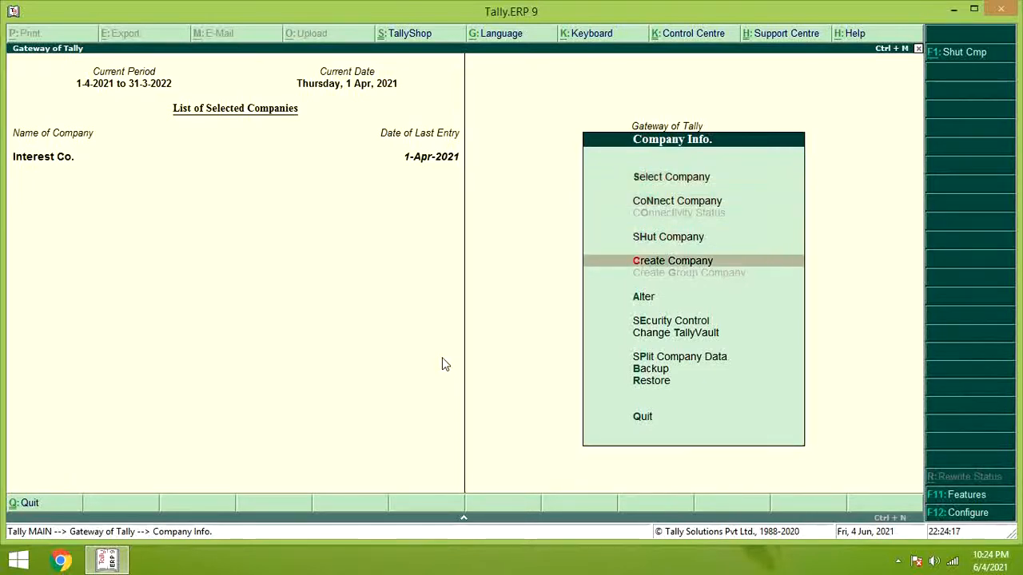
pyautogui.press('Up')
pyautogui.press('Down')
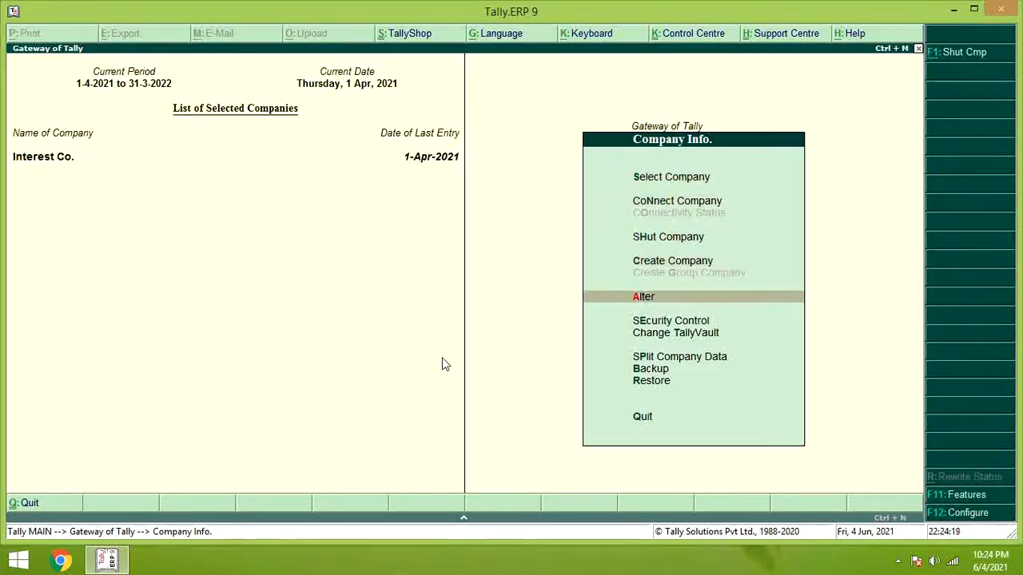
pyautogui.press('Down')
pyautogui.press('Up')
pyautogui.press('Up')
pyautogui.press('Up')
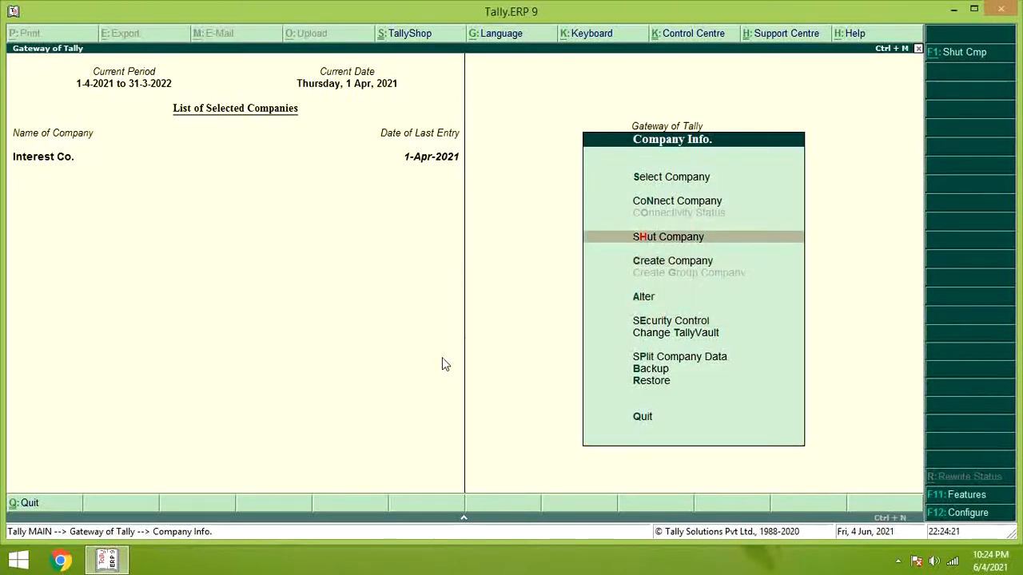
pyautogui.press('Down')
pyautogui.press('Down')
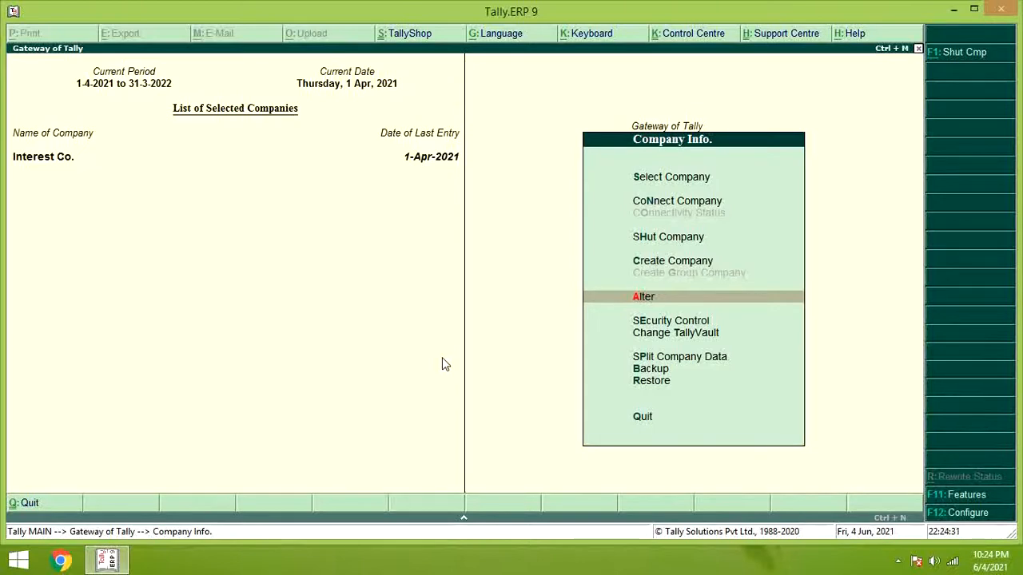
pyautogui.press('Down')
pyautogui.press('Down')
pyautogui.press('Down')
pyautogui.press('Down')
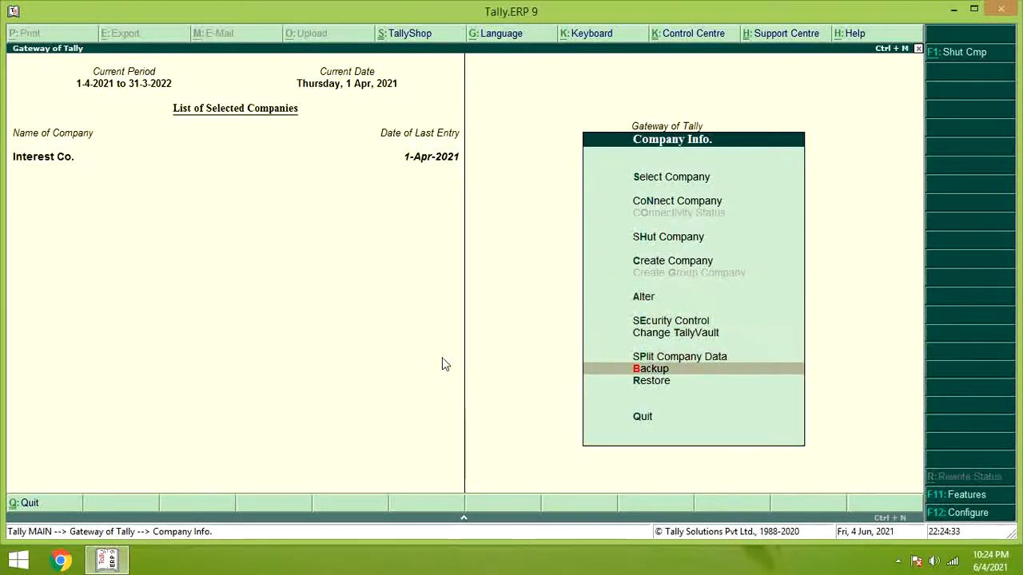
pyautogui.press('Down')
pyautogui.press('Up')
pyautogui.press('Down')
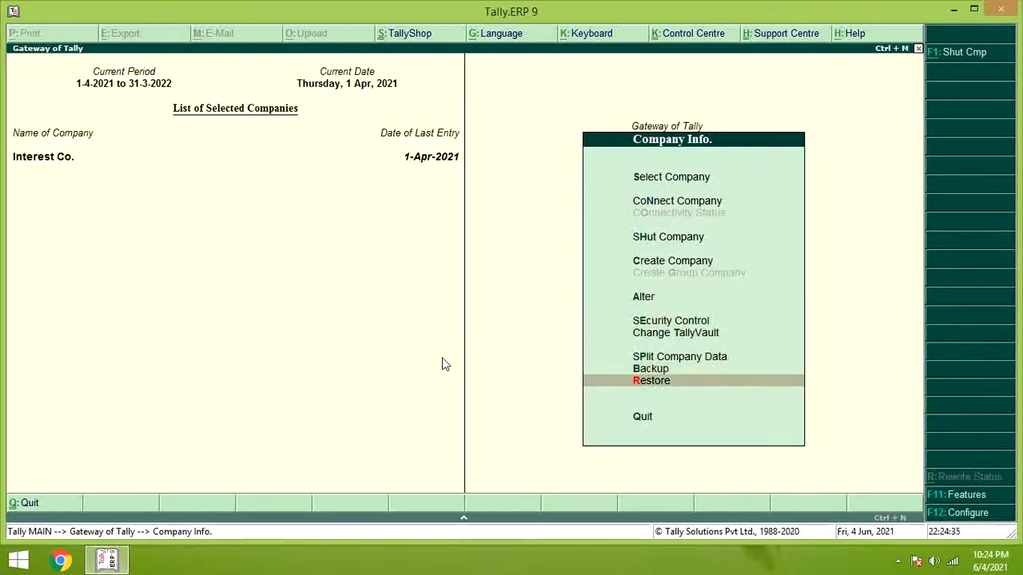
pyautogui.press('Up')
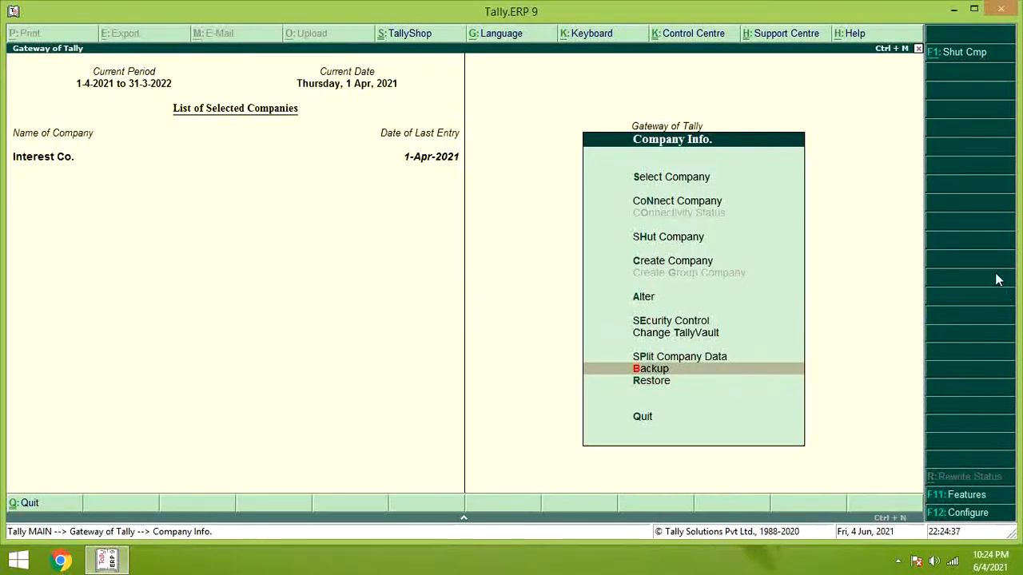